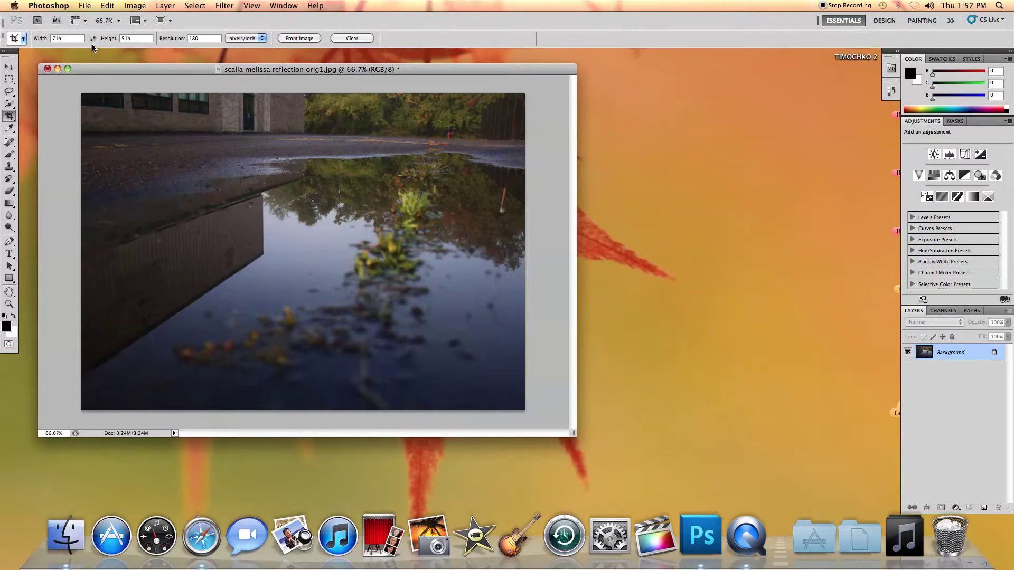
Crop the entire photo to 7 × 5 inches at 180 pixels per inch
left_click_drag(76, 94, 524, 448)
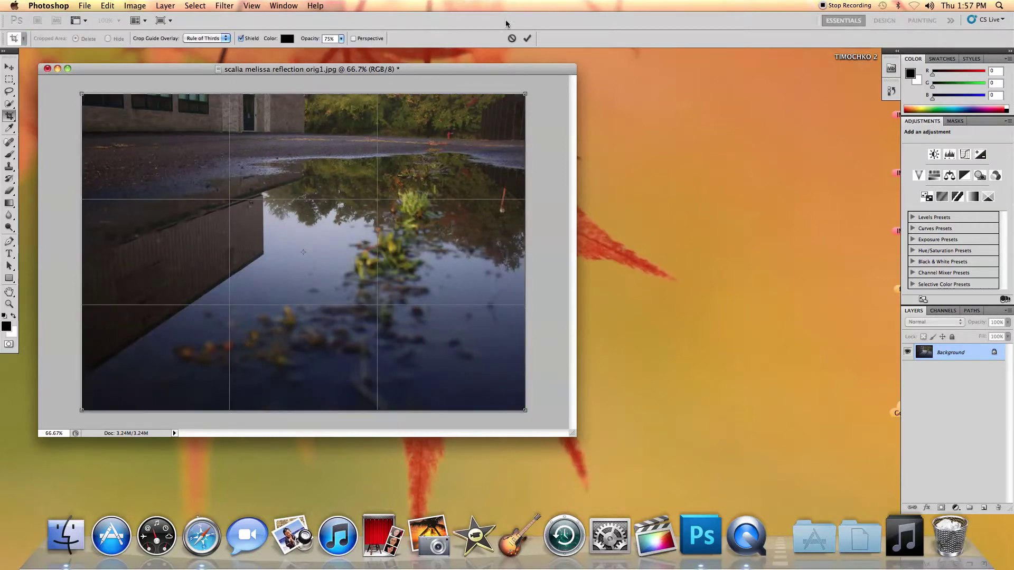
left_click(527, 37)
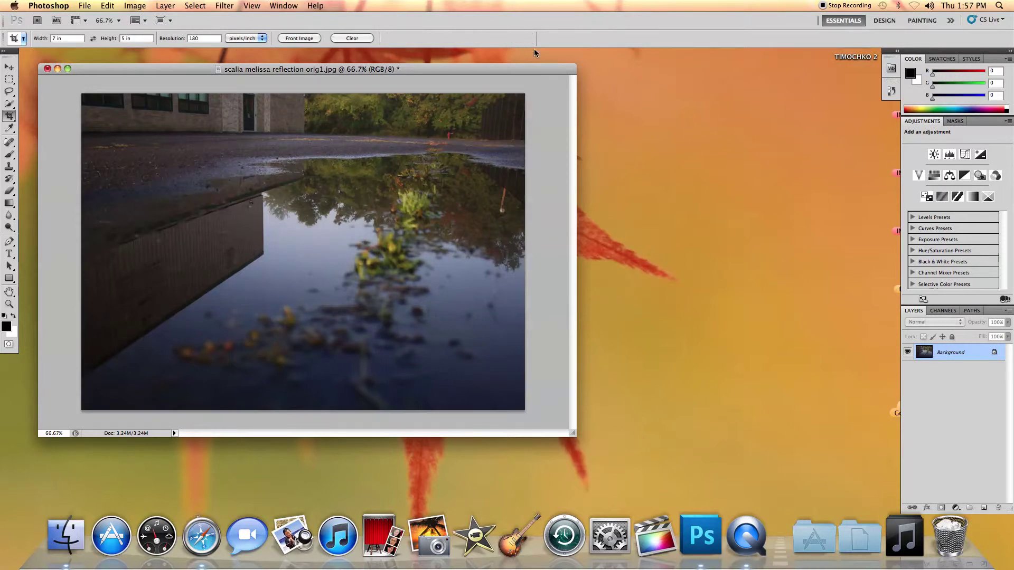
Save the cropped photo as a JPEG under the same name, replacing the existing file
left_click(85, 6)
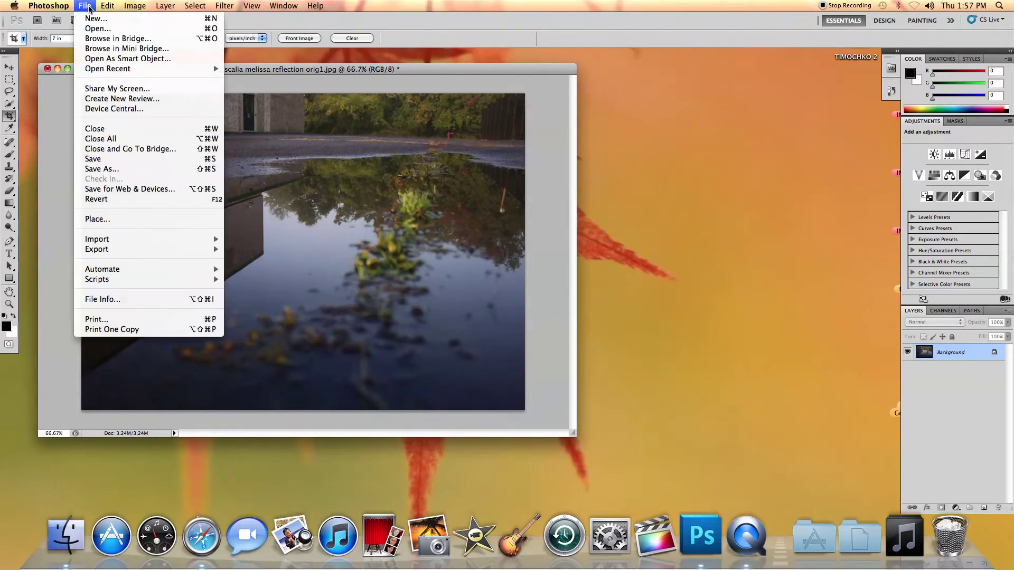
left_click(131, 168)
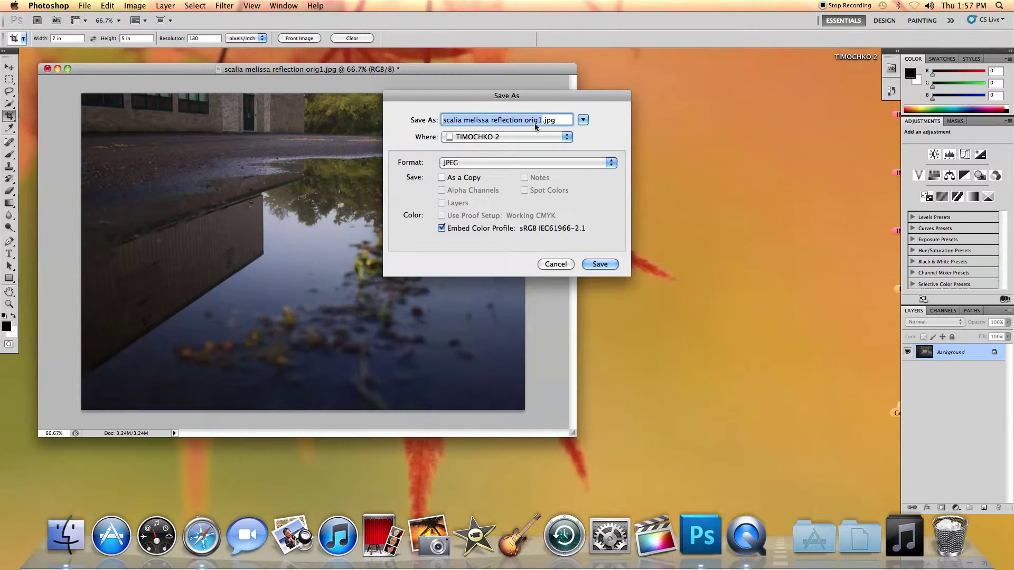
left_click(602, 266)
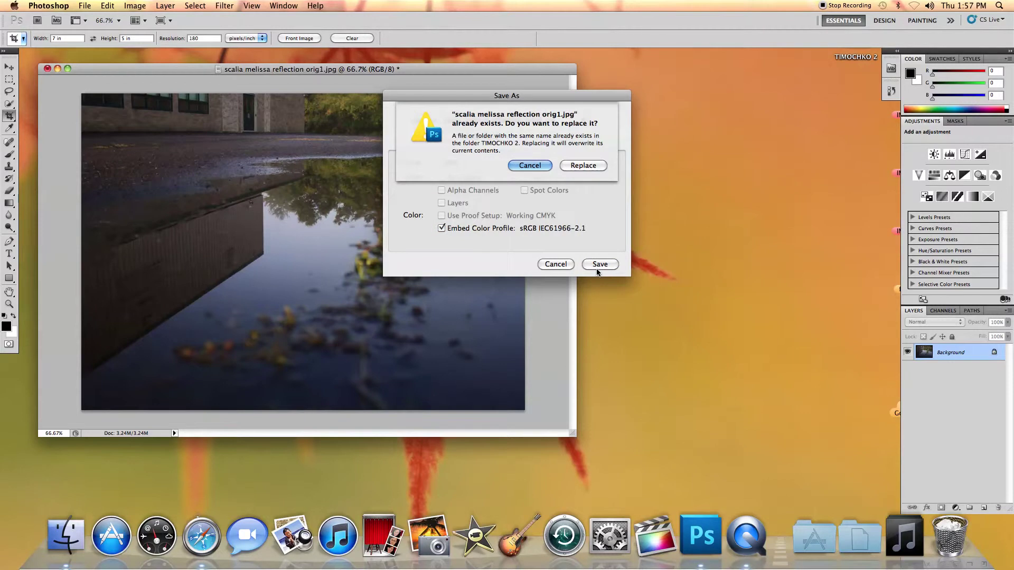
left_click(579, 166)
left_click(571, 185)
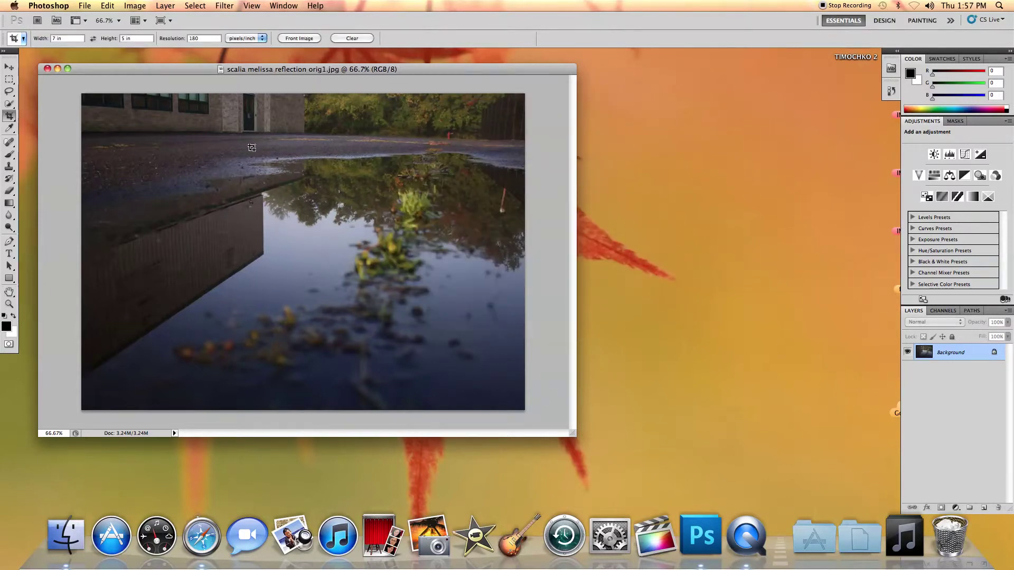
Apply Levels with black point 13, midtones 0.93 and white point 206
left_click(128, 7)
mouse_move(136, 20)
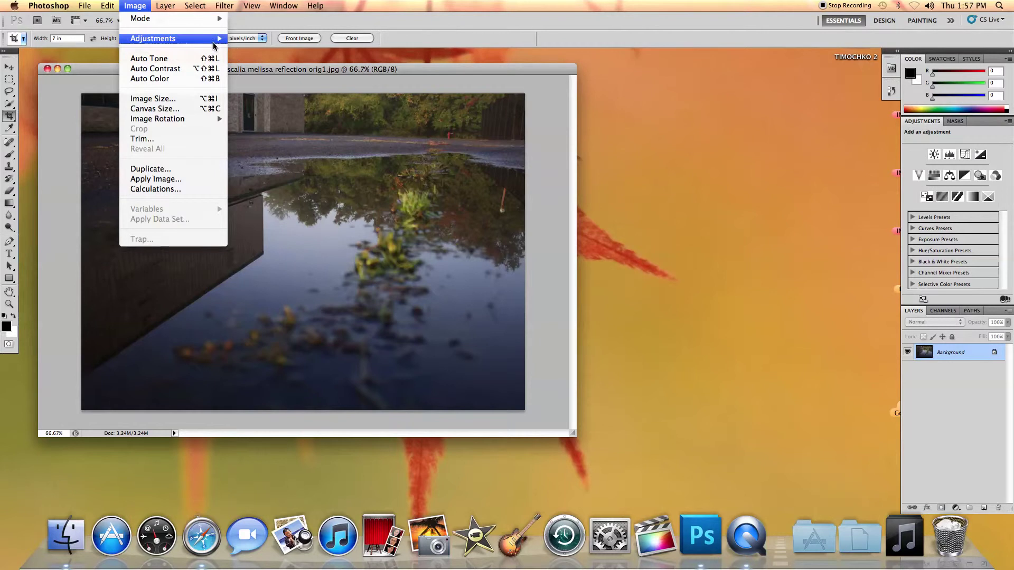
mouse_move(215, 46)
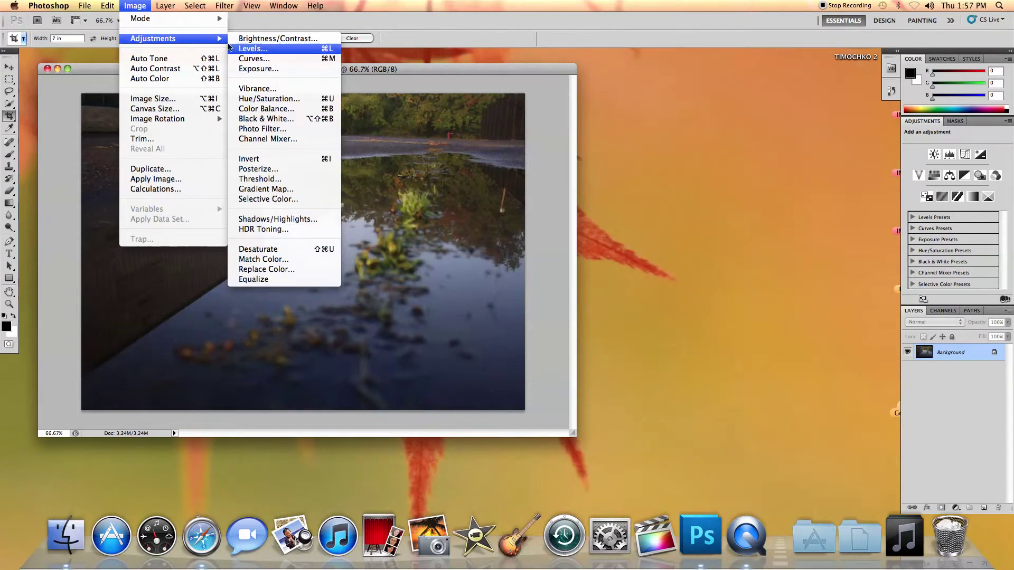
left_click(246, 49)
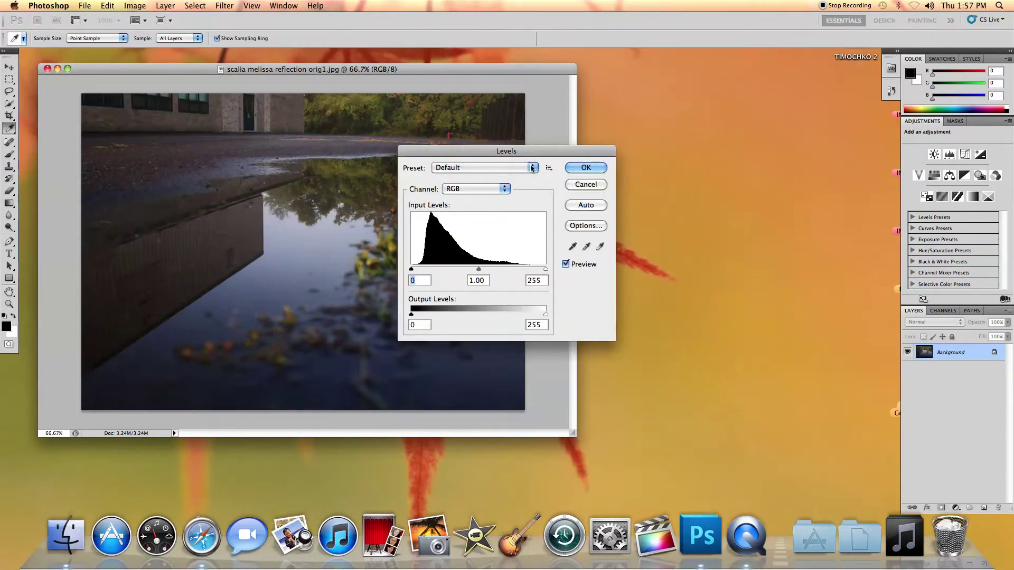
left_click_drag(531, 154, 701, 102)
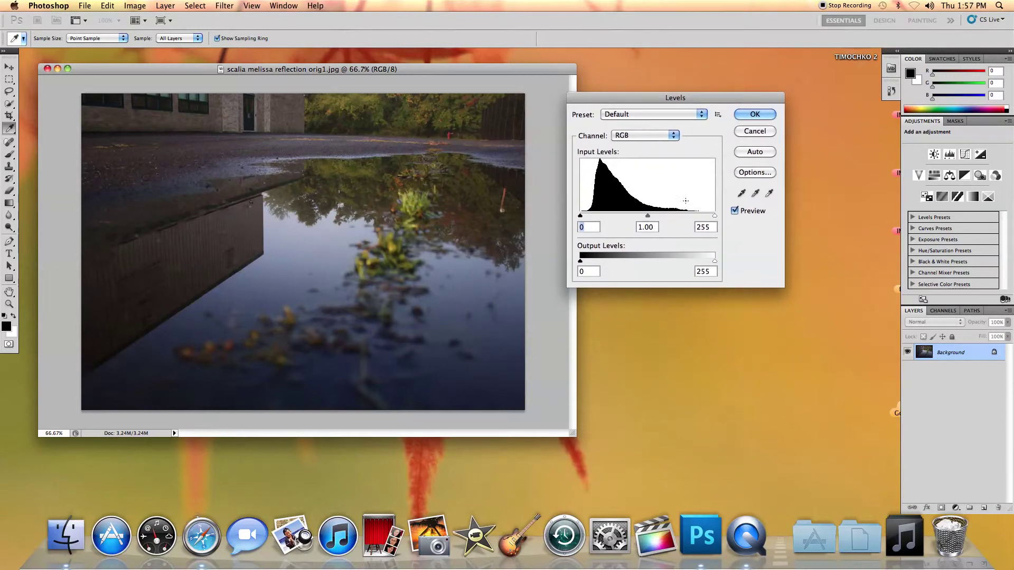
left_click_drag(715, 216, 689, 217)
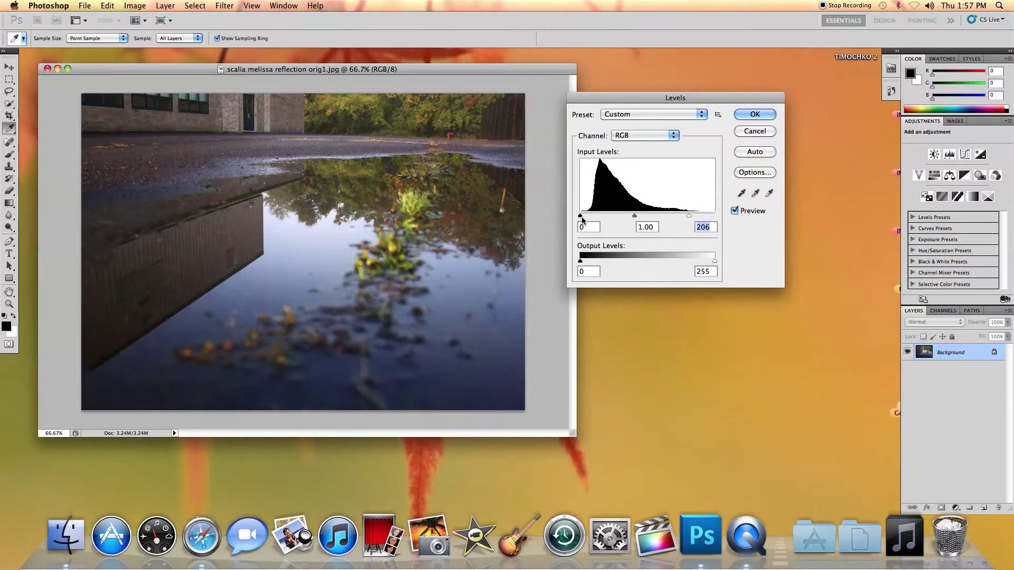
left_click_drag(582, 217, 586, 218)
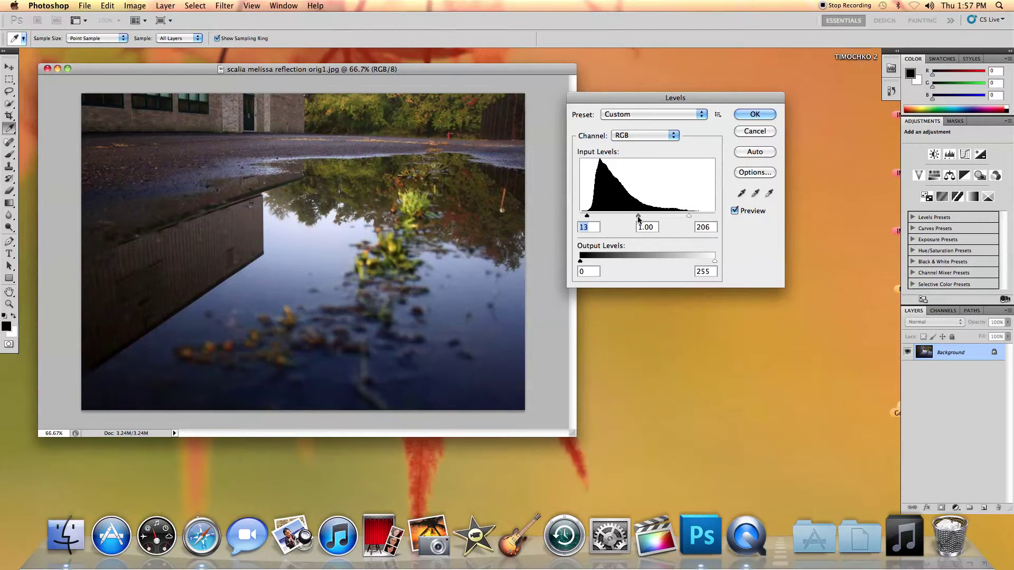
left_click_drag(638, 218, 640, 220)
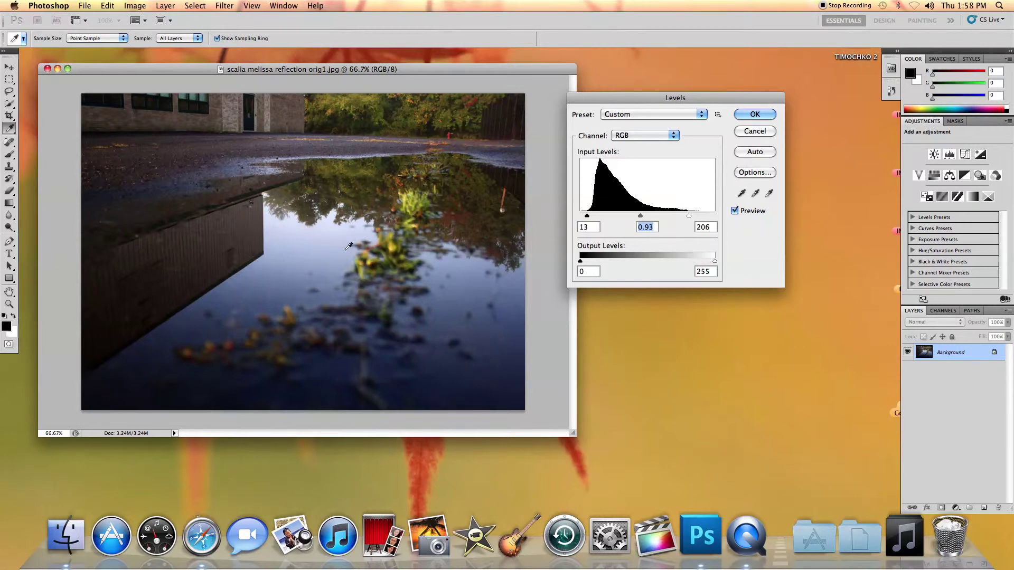
left_click(755, 115)
Boost overall saturation with Hue/Saturation to about +10 and apply it
key("c")
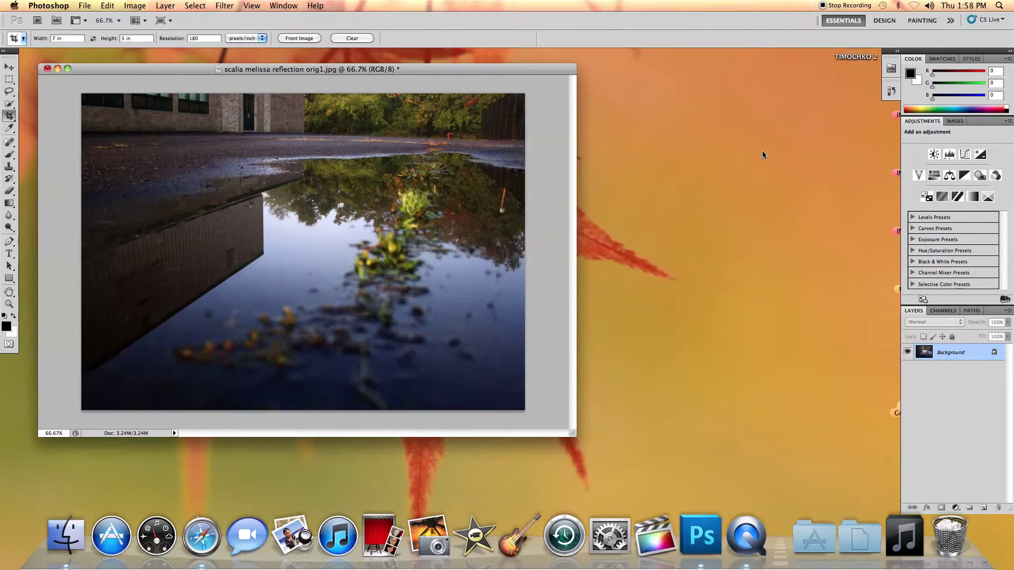
left_click(127, 6)
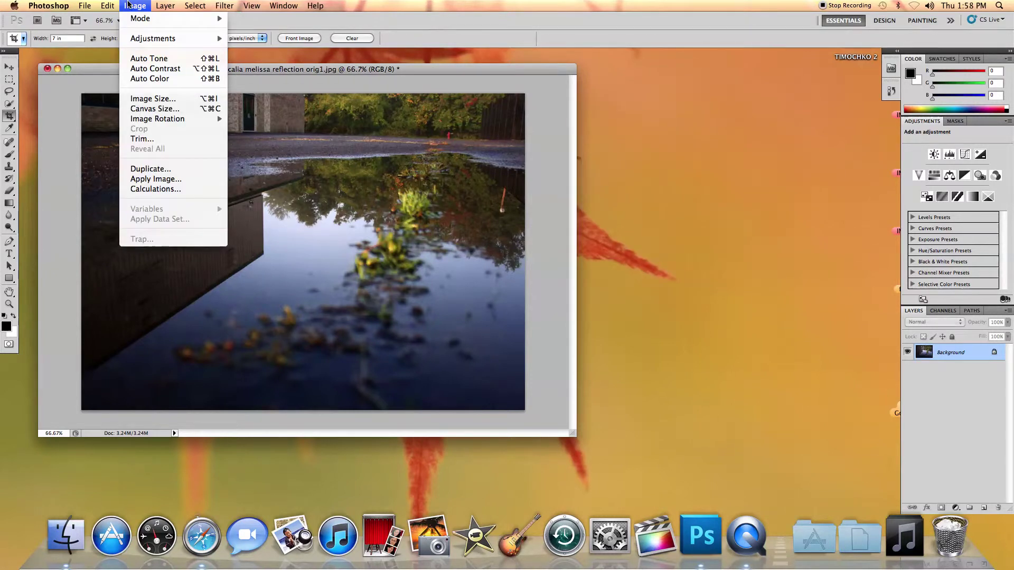
mouse_move(207, 42)
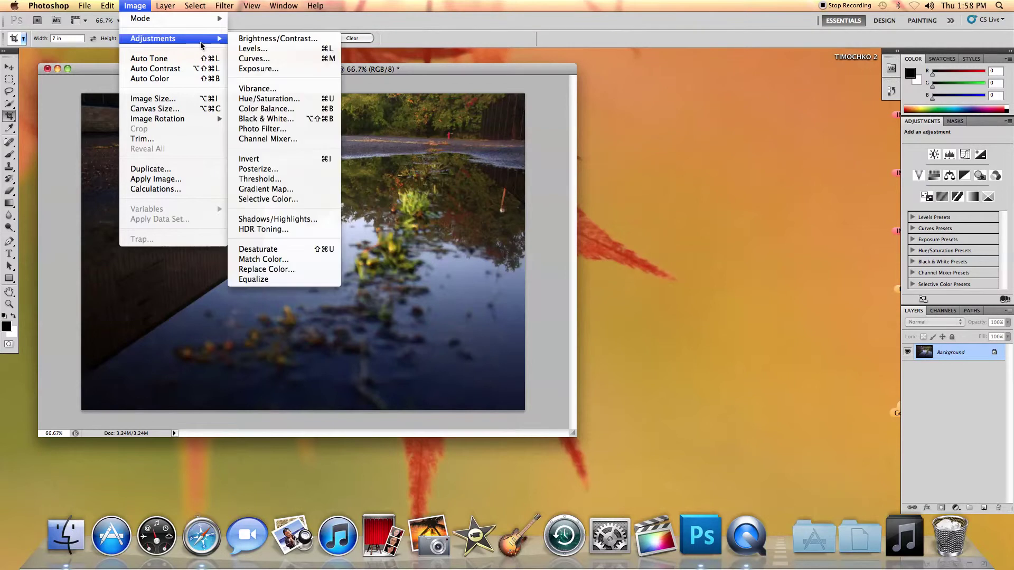
left_click(290, 97)
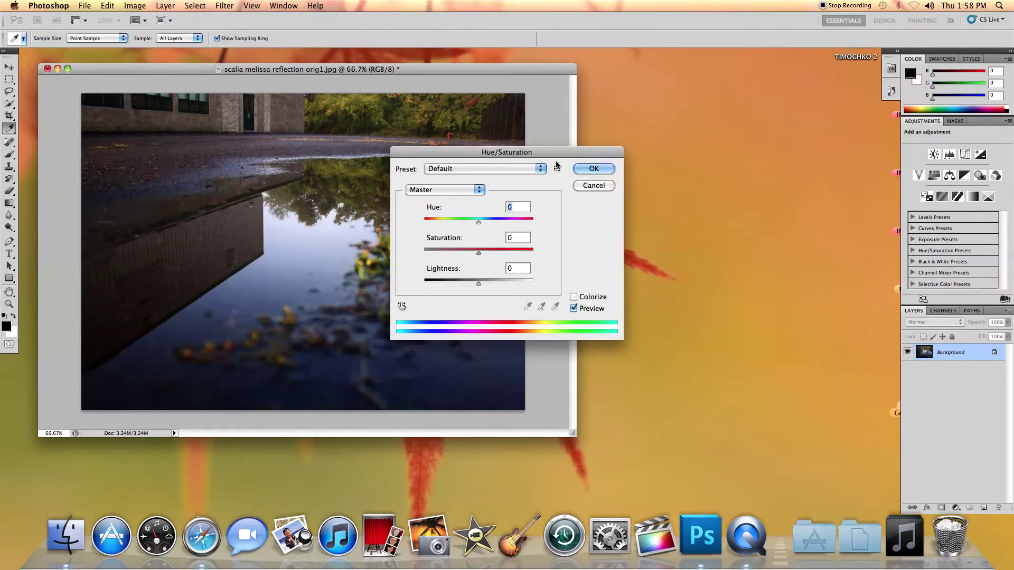
left_click_drag(558, 157, 722, 113)
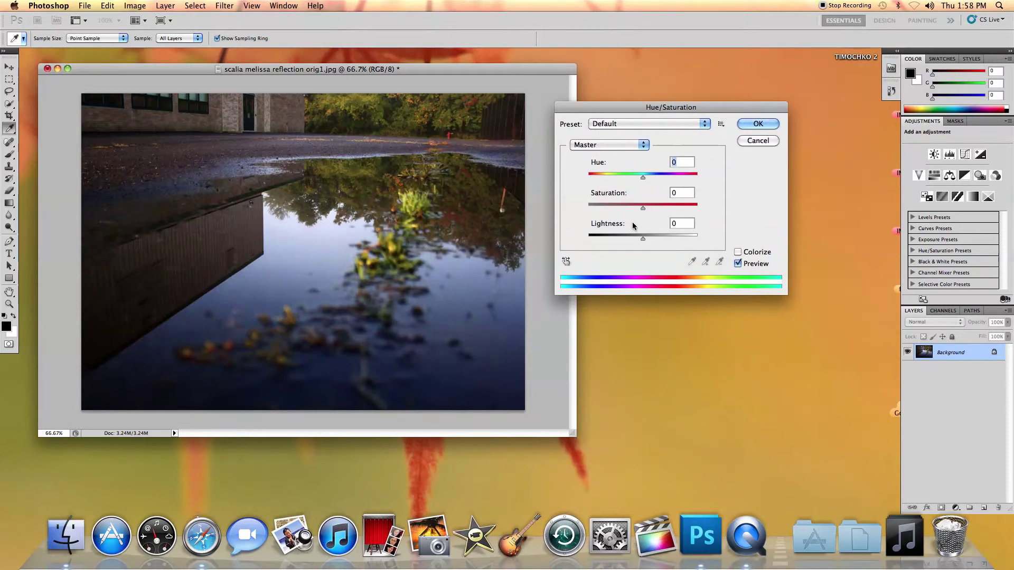
left_click_drag(643, 208, 651, 208)
left_click(758, 125)
key("c")
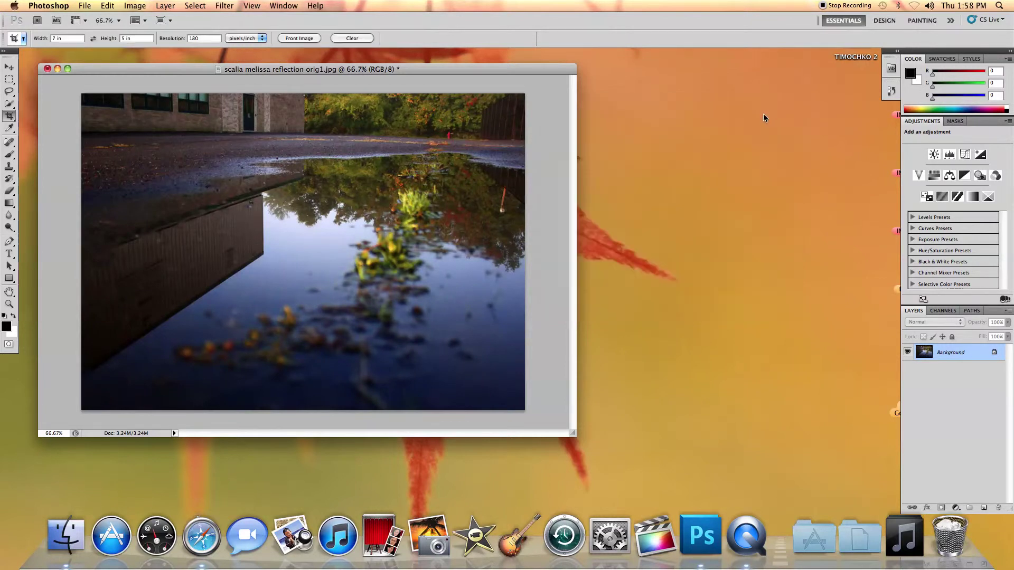
Select the Type tool with Adobe Garamond Pro as the font
left_click(15, 257)
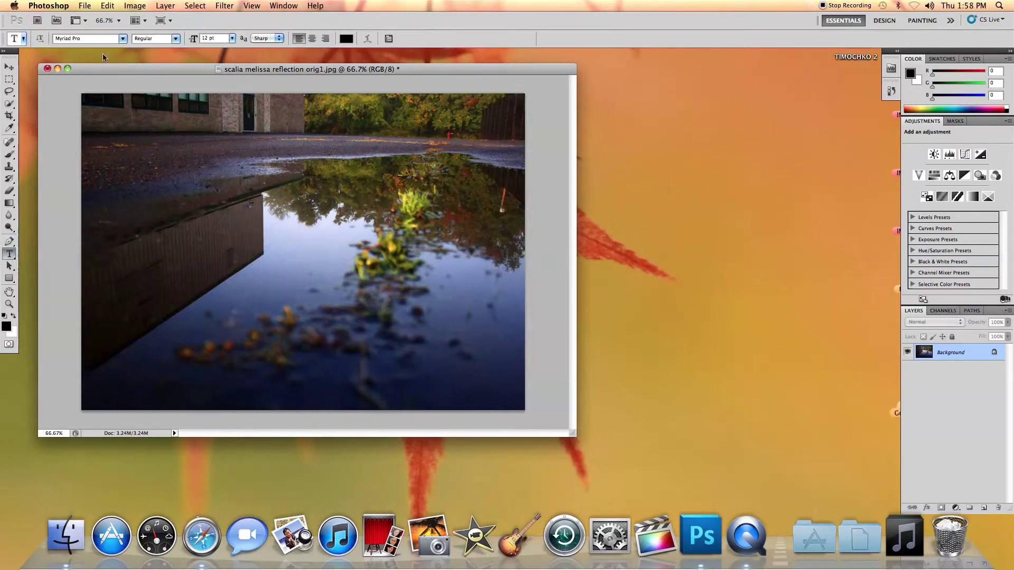
left_click(123, 41)
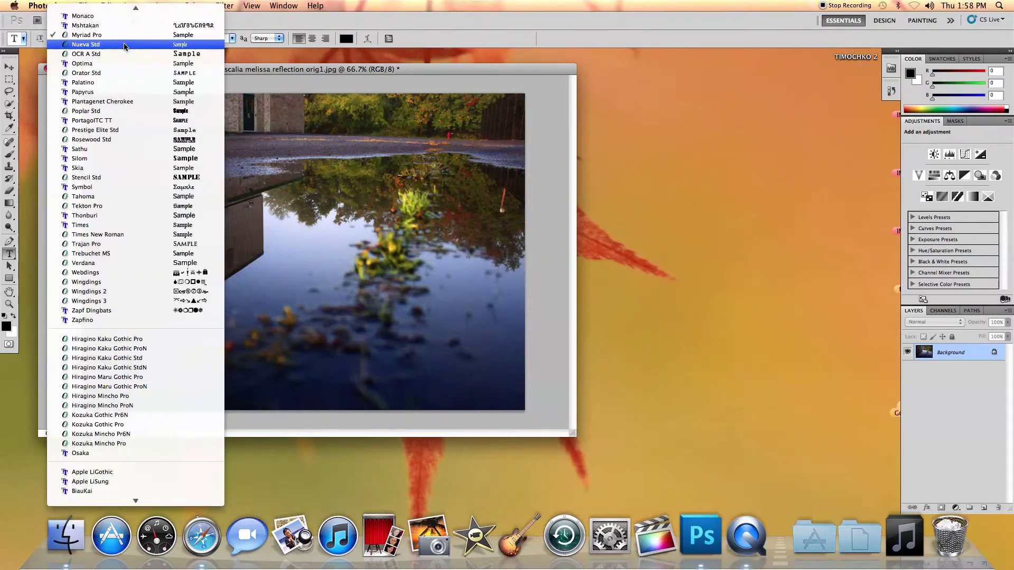
scroll(124, 45, "up", 5)
scroll(124, 47, "up", 5)
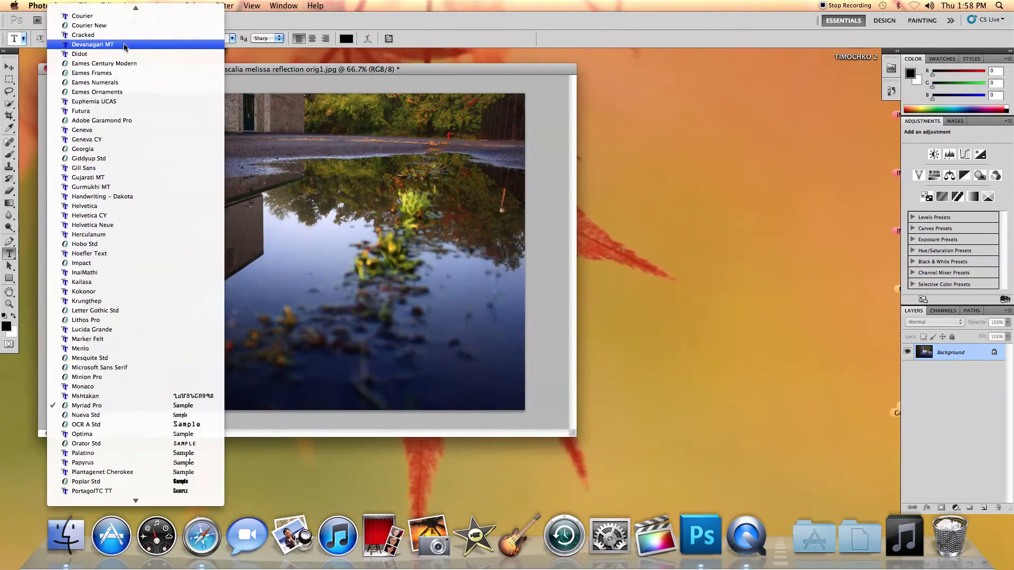
scroll(124, 46, "down", 2)
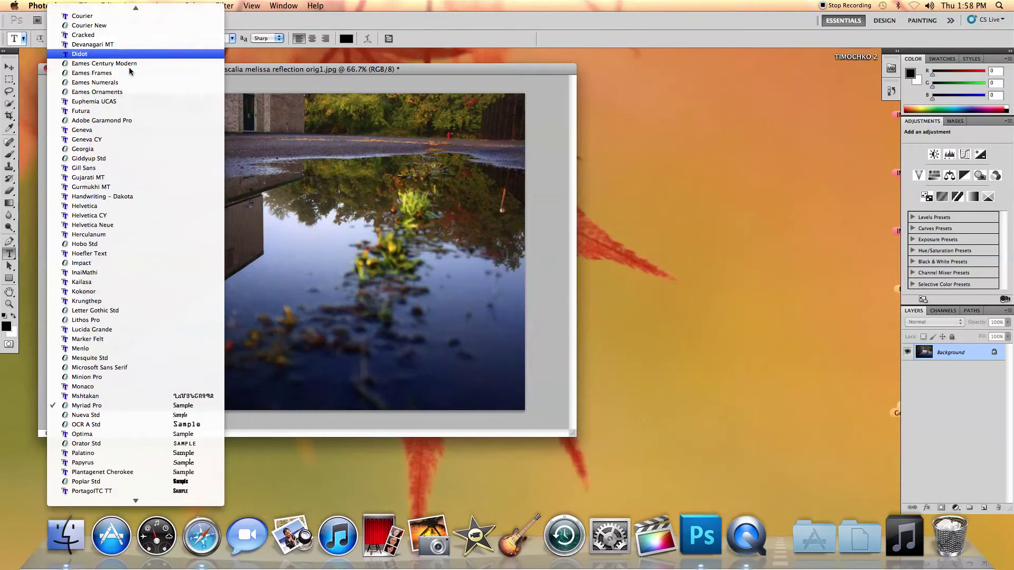
left_click(118, 123)
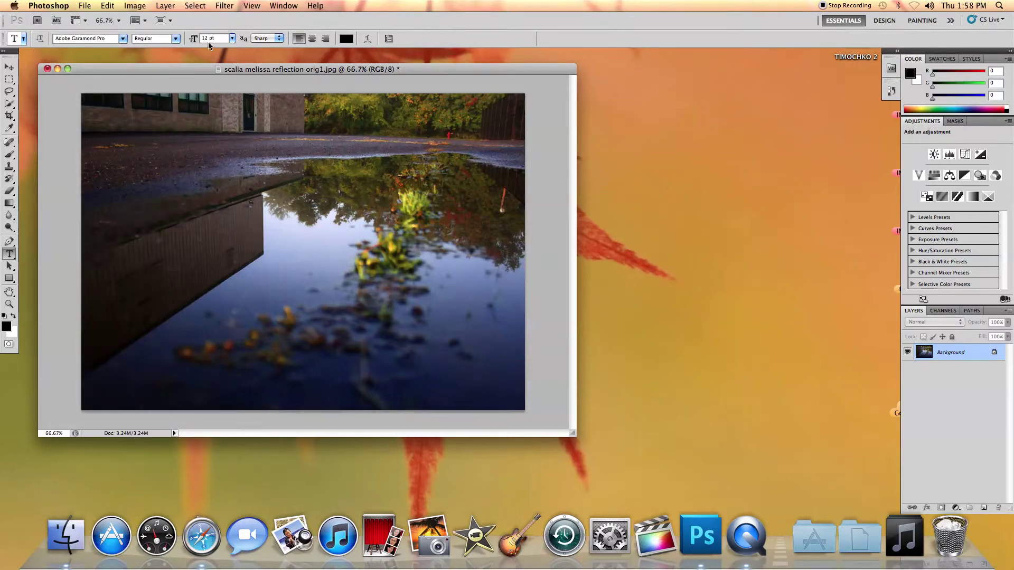
Type the photographer's name on the pavement near the upper left and commit it
left_click(172, 149)
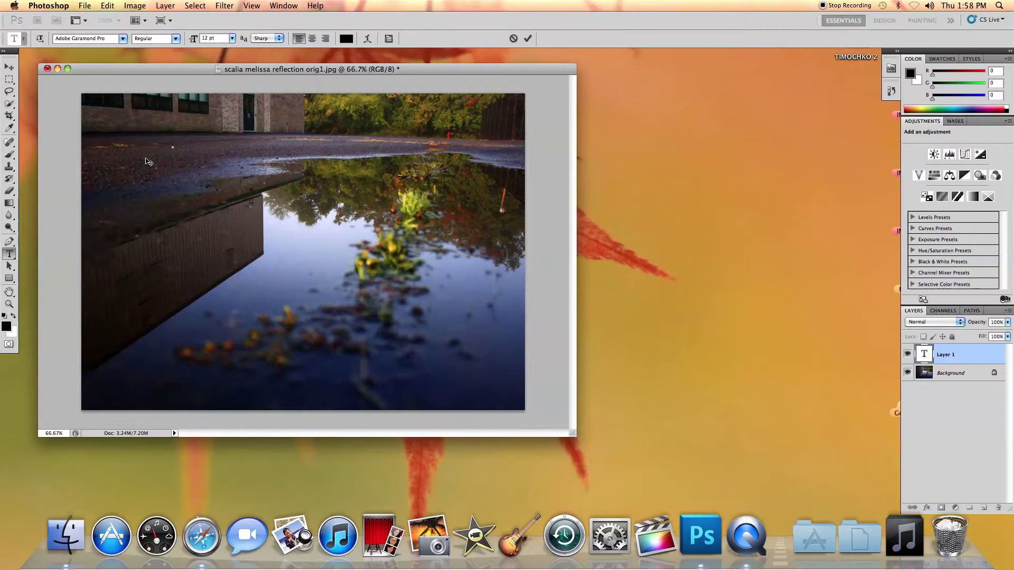
type("Melissa Scalia")
left_click(527, 38)
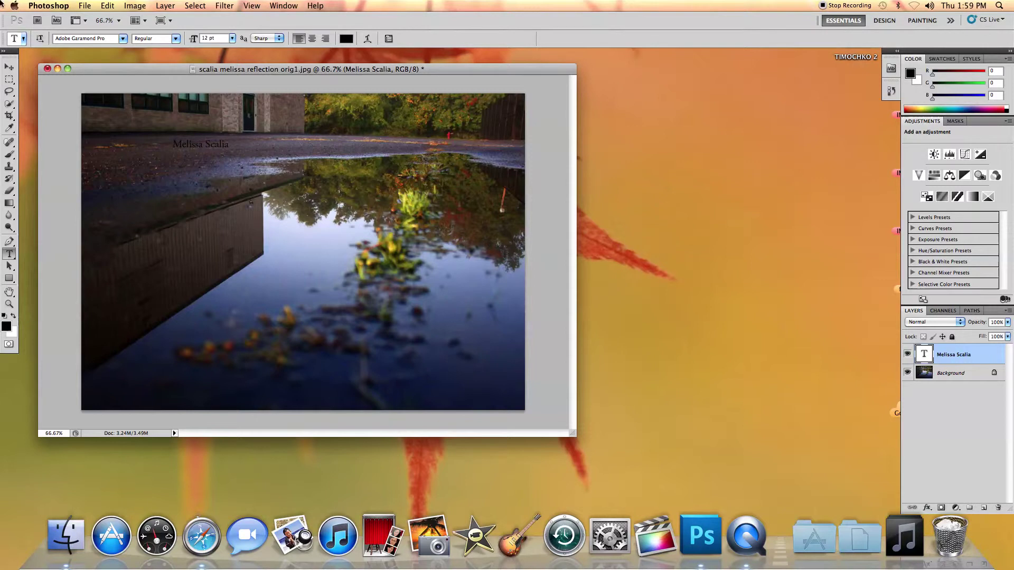
Scale the signature up about 1.5 times (around 18.81 pt) with Free Transform
left_click(113, 6)
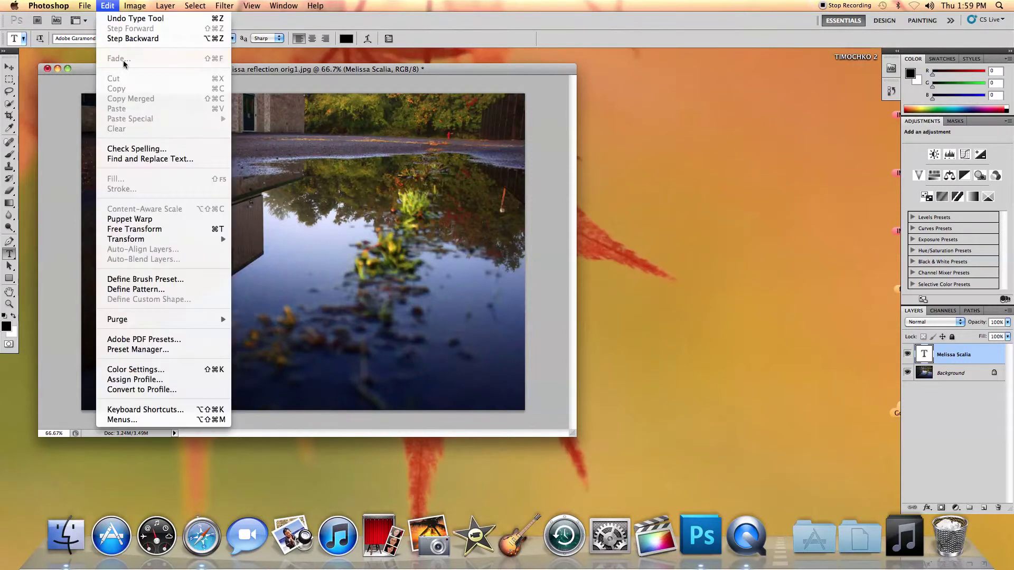
left_click(182, 232)
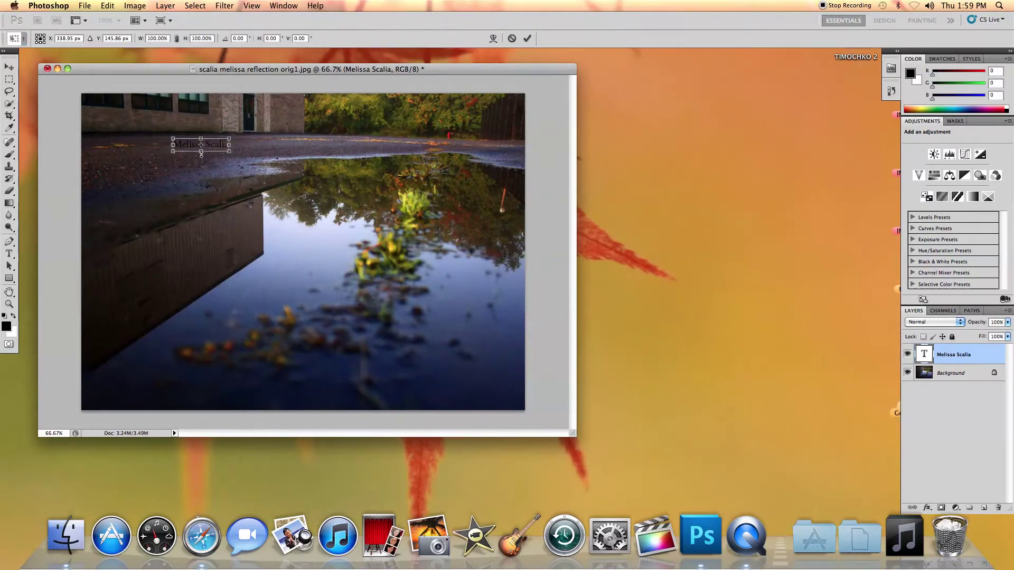
mouse_move(201, 151)
left_mouse_down()
mouse_move(207, 276)
mouse_move(208, 167)
mouse_move(248, 159)
mouse_move(501, 167)
mouse_move(189, 163)
left_mouse_up()
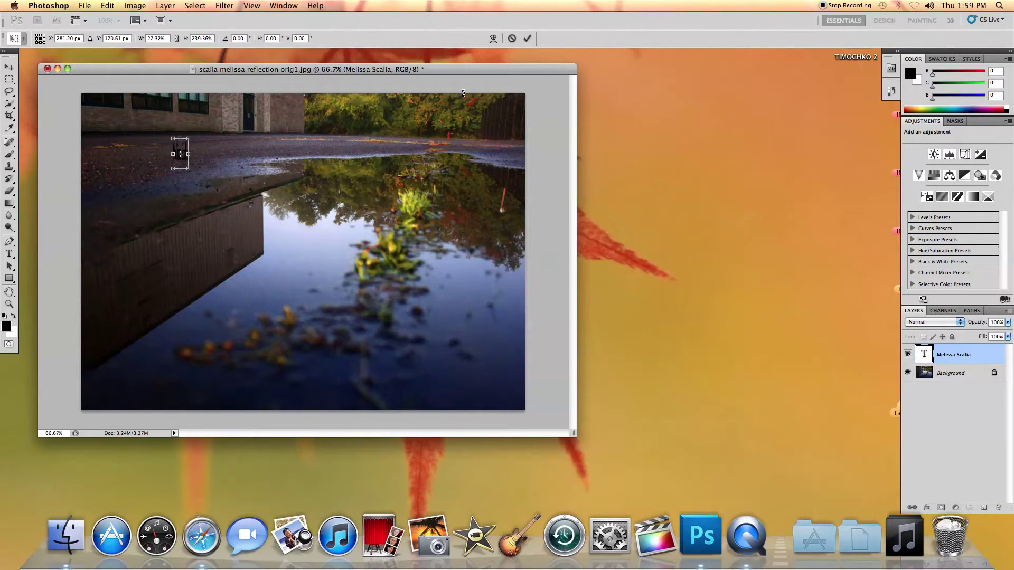
left_click(515, 41)
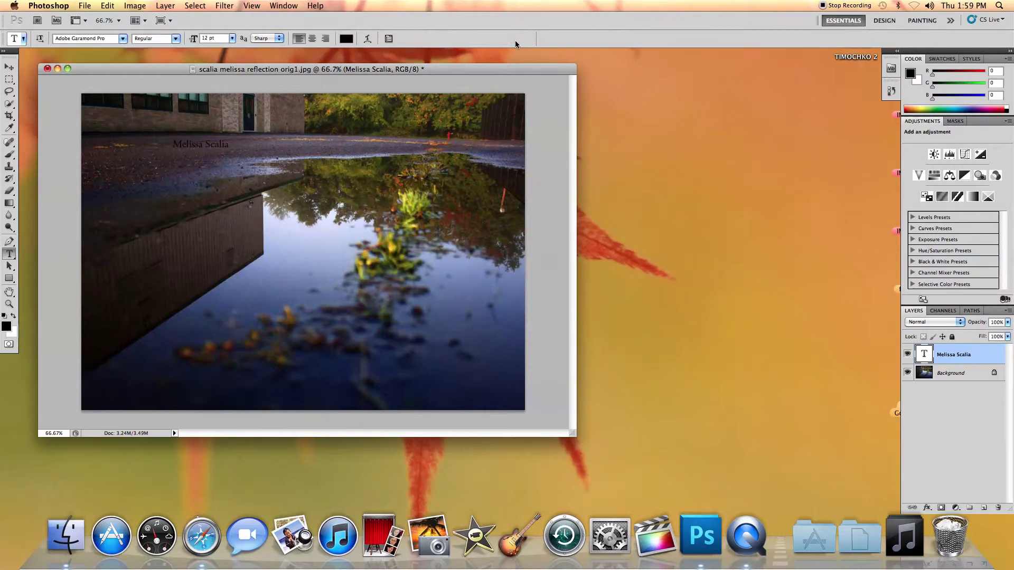
key("super+t")
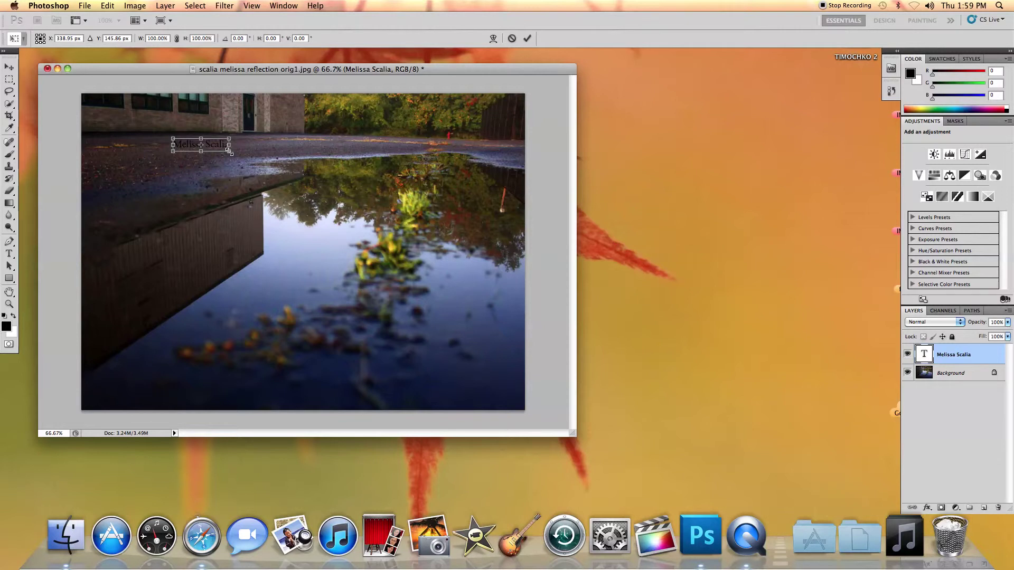
left_click_drag(228, 151, 232, 154)
left_click_drag(240, 159, 261, 160)
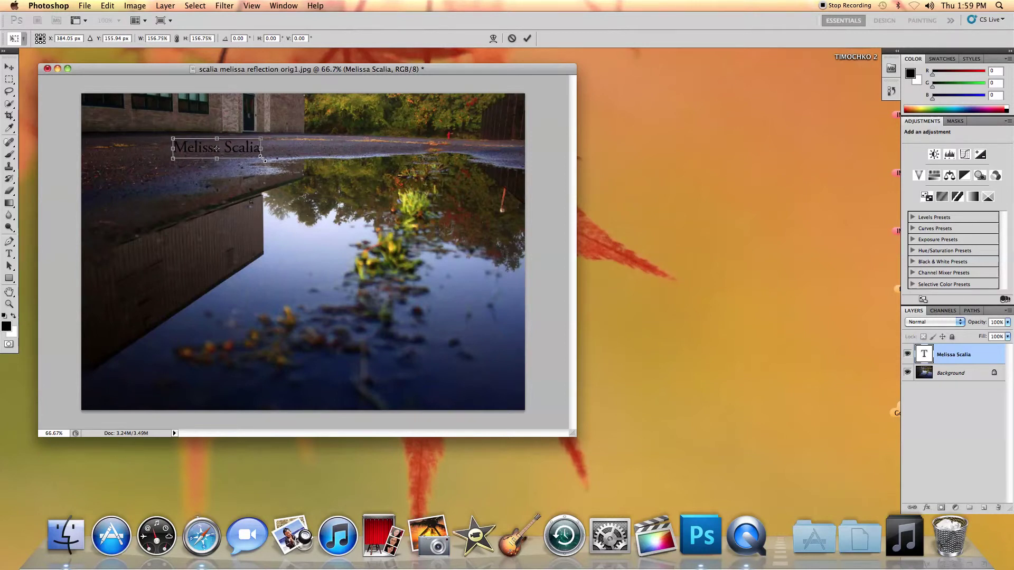
key("Return")
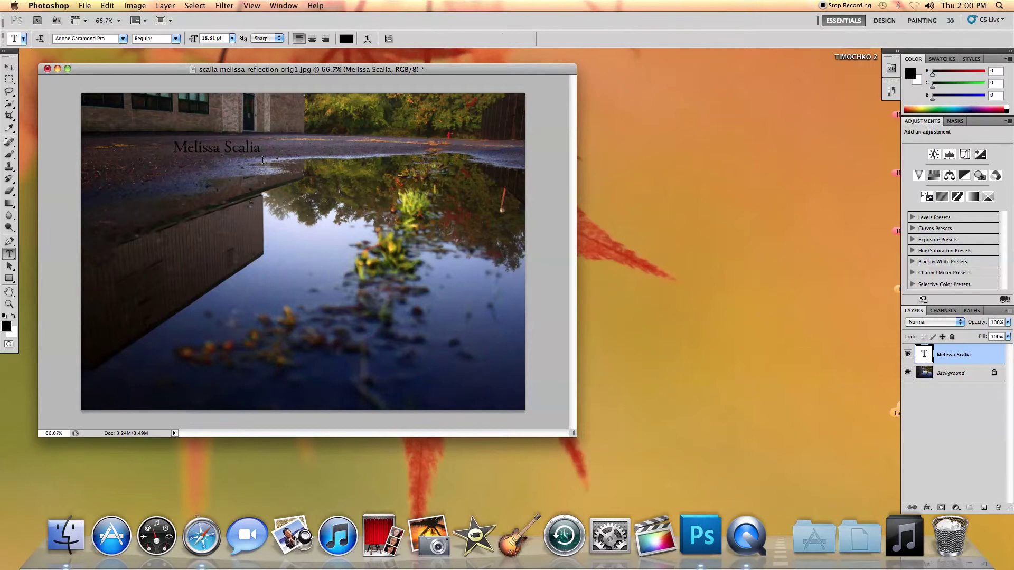
Drag the signature to the bottom-right corner of the reflection and bring up its layer menu
left_click(9, 67)
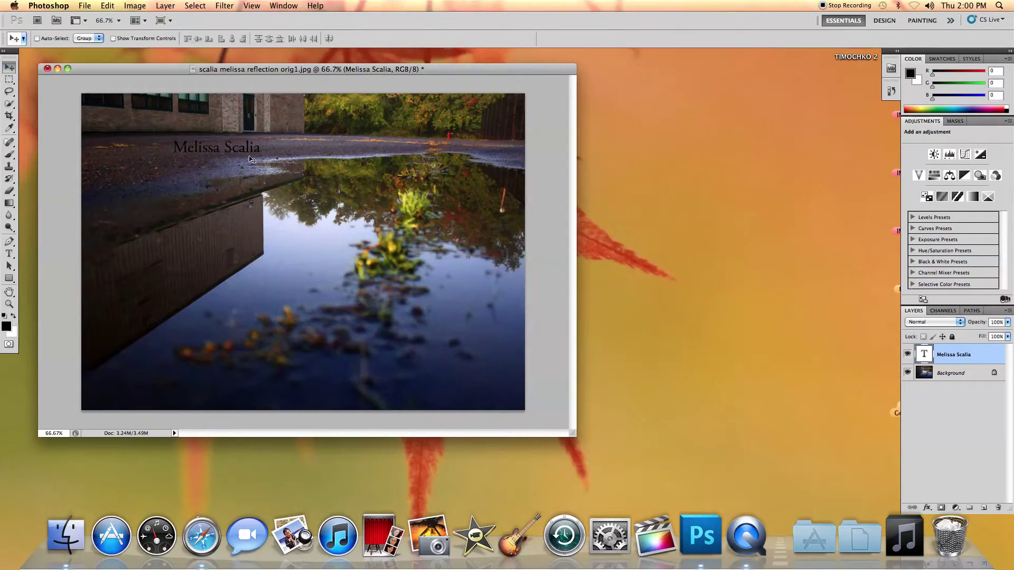
left_click_drag(212, 147, 467, 397)
right_click(975, 357)
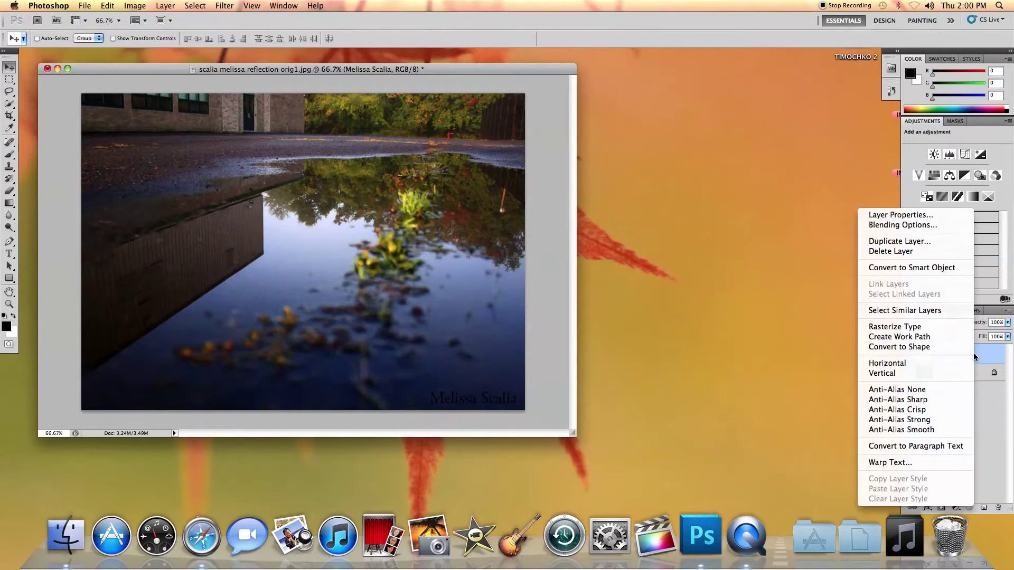
Enable an Outer Glow on the signature with Normal blend mode
left_click(957, 231)
left_click_drag(474, 123, 698, 95)
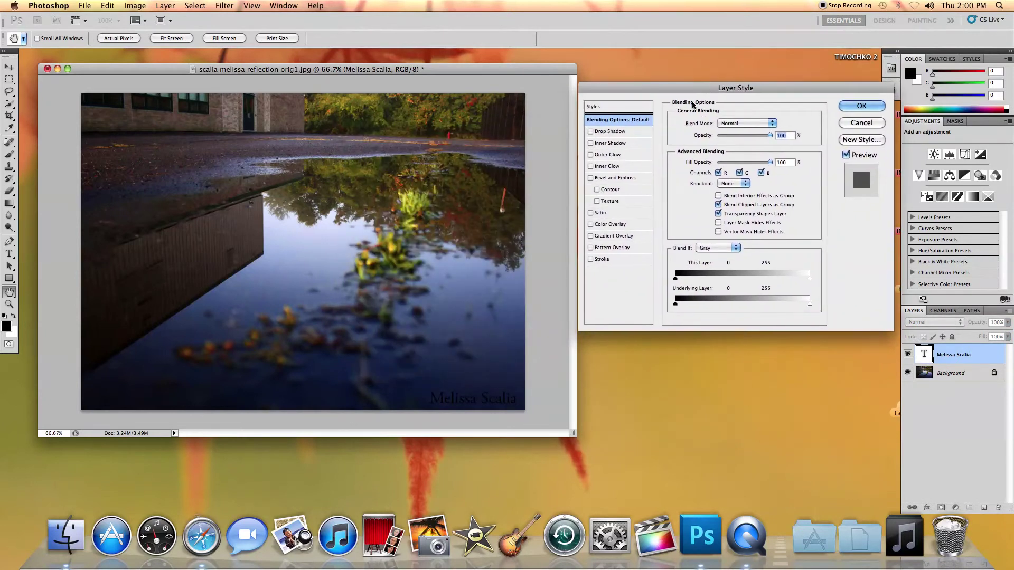
left_click(591, 155)
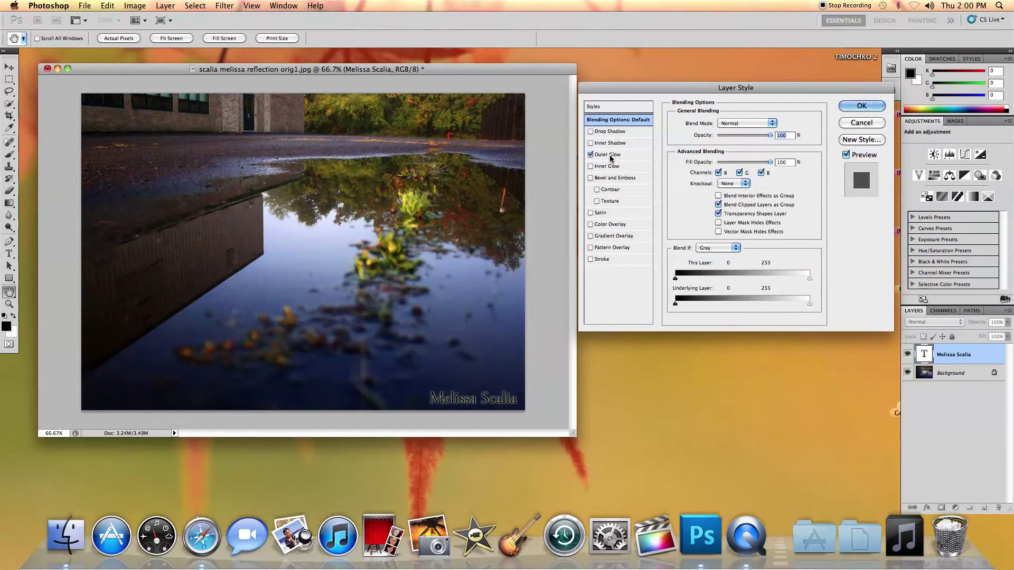
left_click(608, 155)
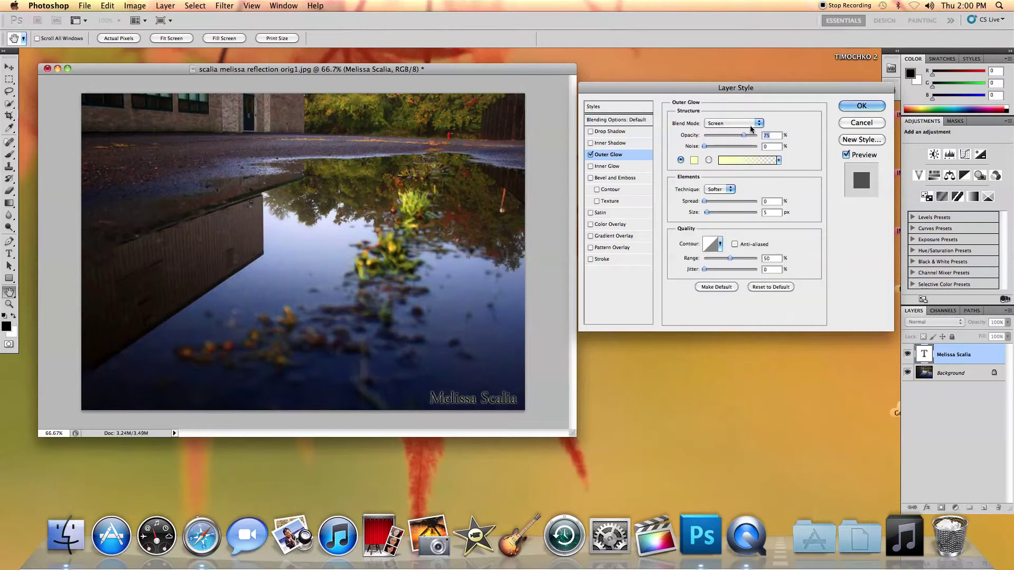
left_click(752, 125)
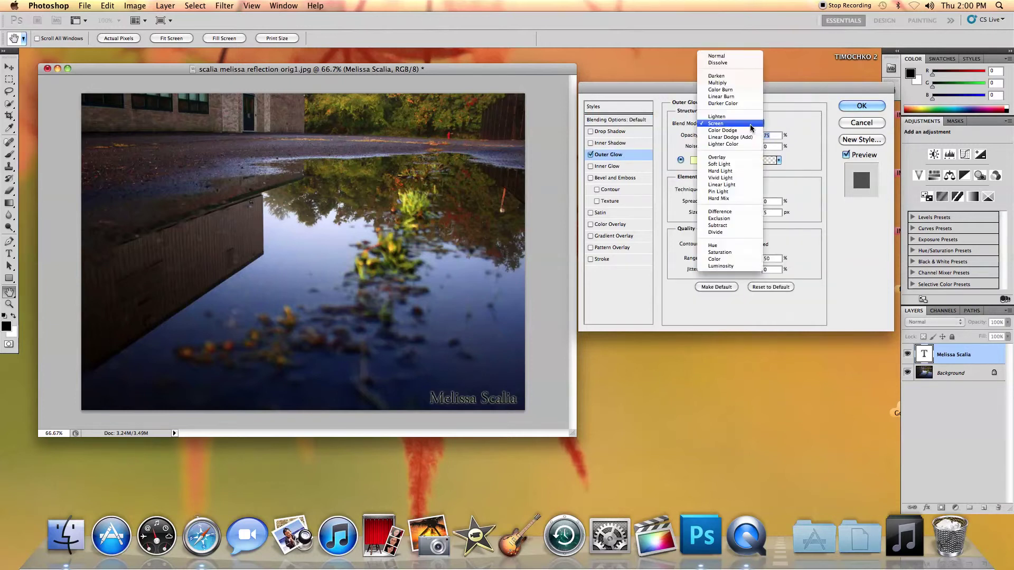
left_click(755, 56)
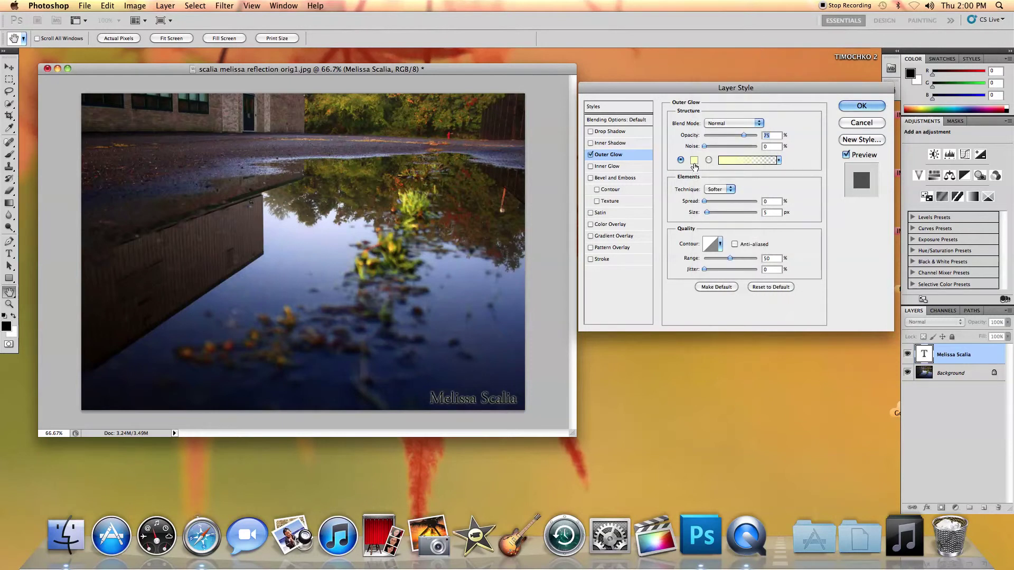
Give the glow a new colour and 71% opacity, apply it, and start Save As
left_click(694, 160)
left_click(625, 169)
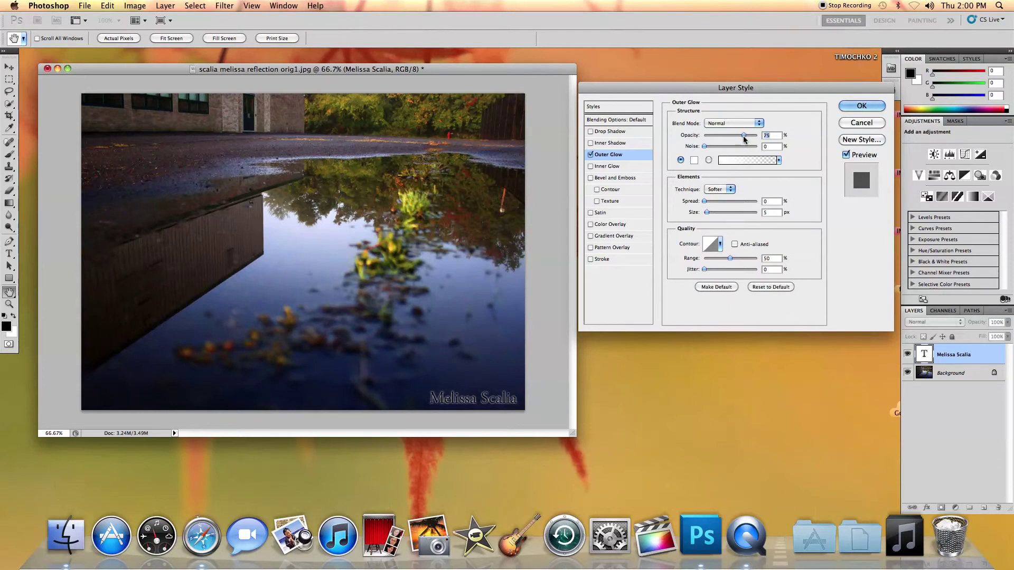
left_click_drag(744, 136, 738, 142)
left_click(862, 107)
left_click(862, 107)
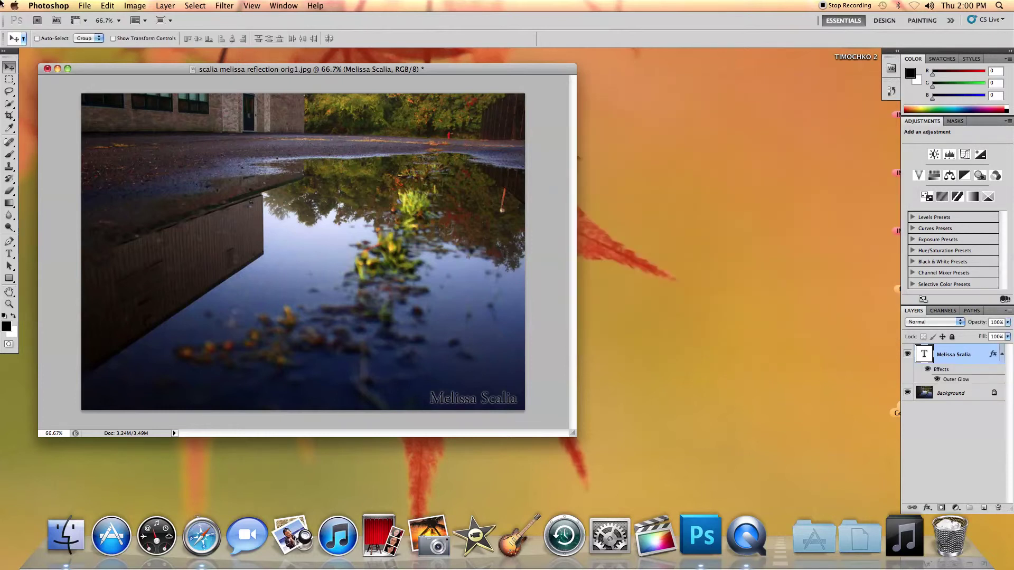
left_click(85, 4)
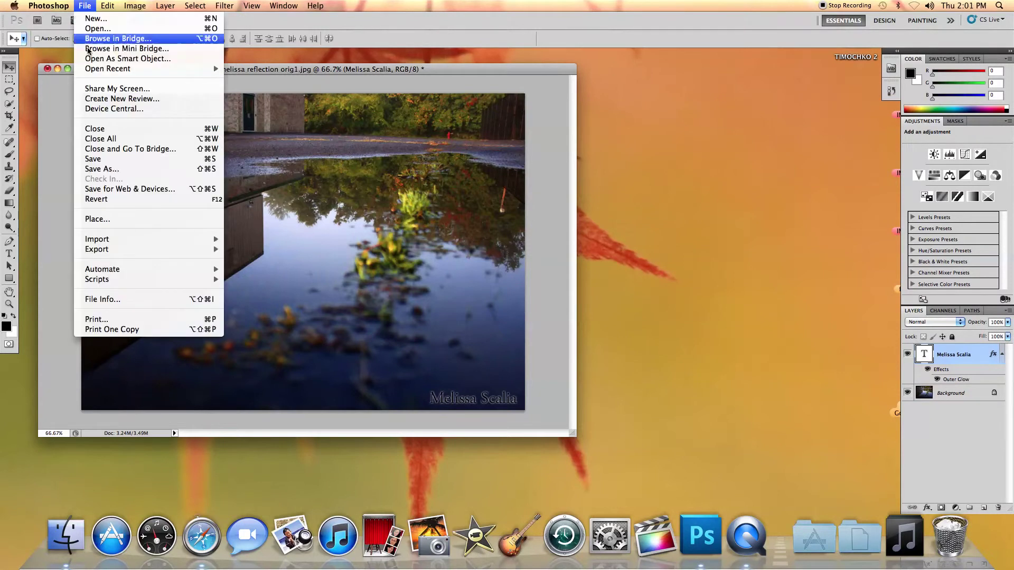
left_click(140, 169)
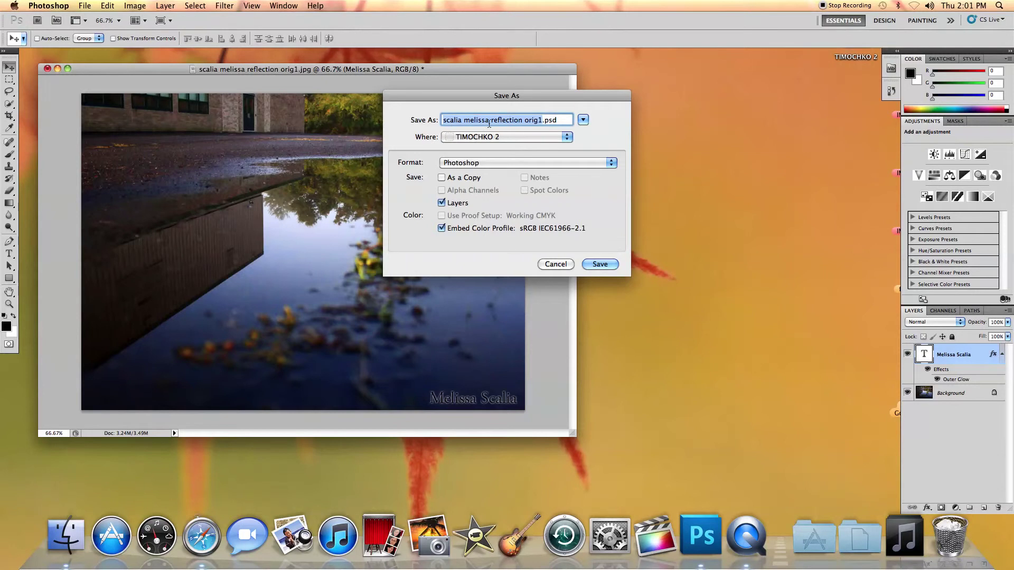
Save the signed photo as a JPEG at quality 8, renaming orig1 to color1
left_click(536, 121)
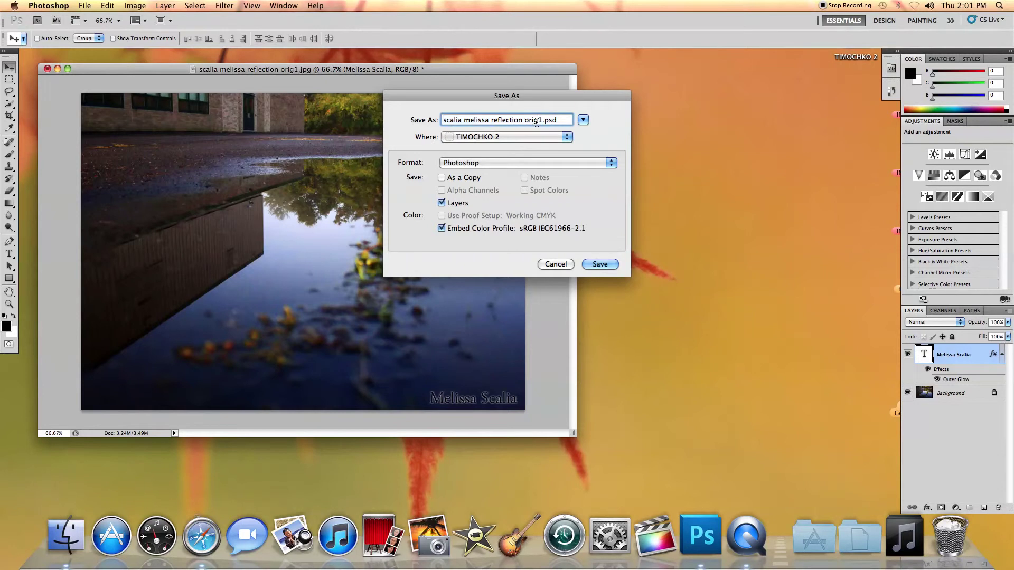
key("BackSpace")
key("BackSpace")
key("BackSpace")
type("color")
left_click(547, 161)
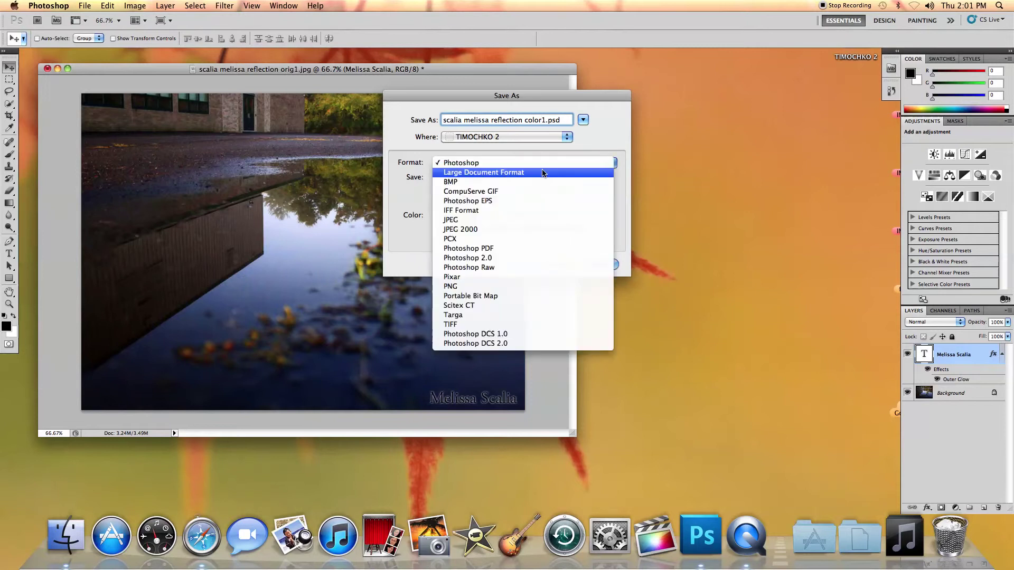
left_click(538, 219)
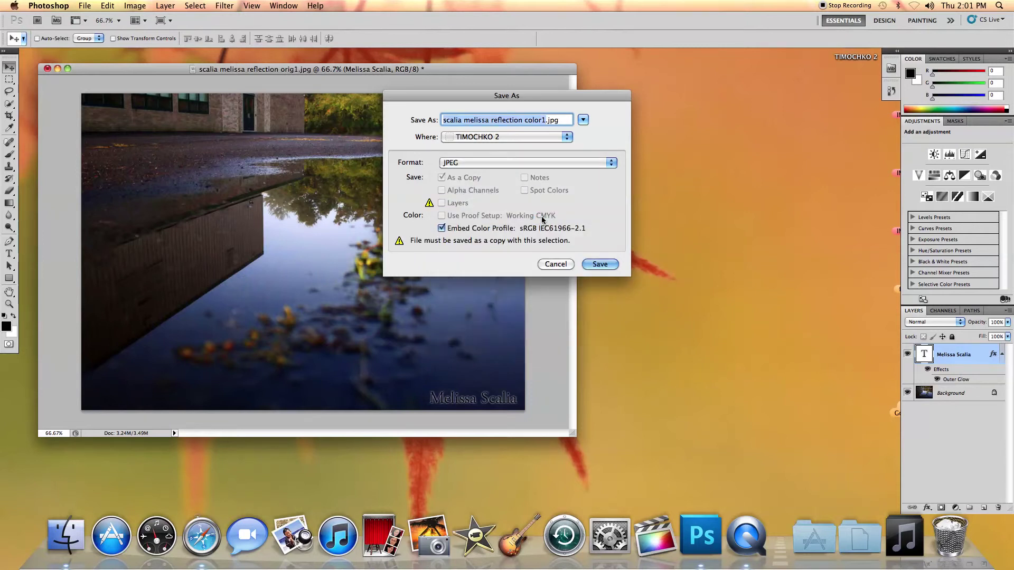
left_click(600, 265)
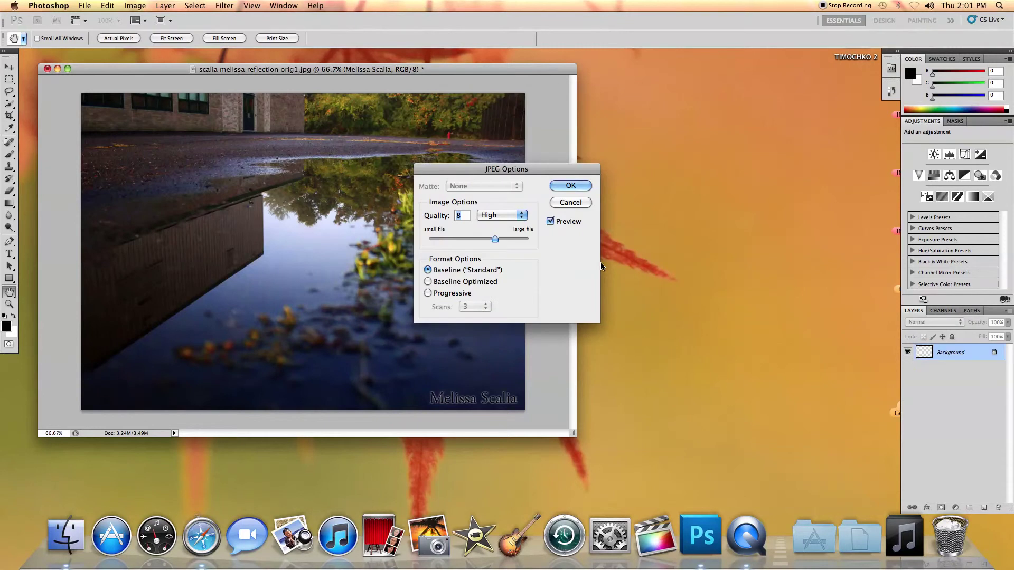
left_click(559, 184)
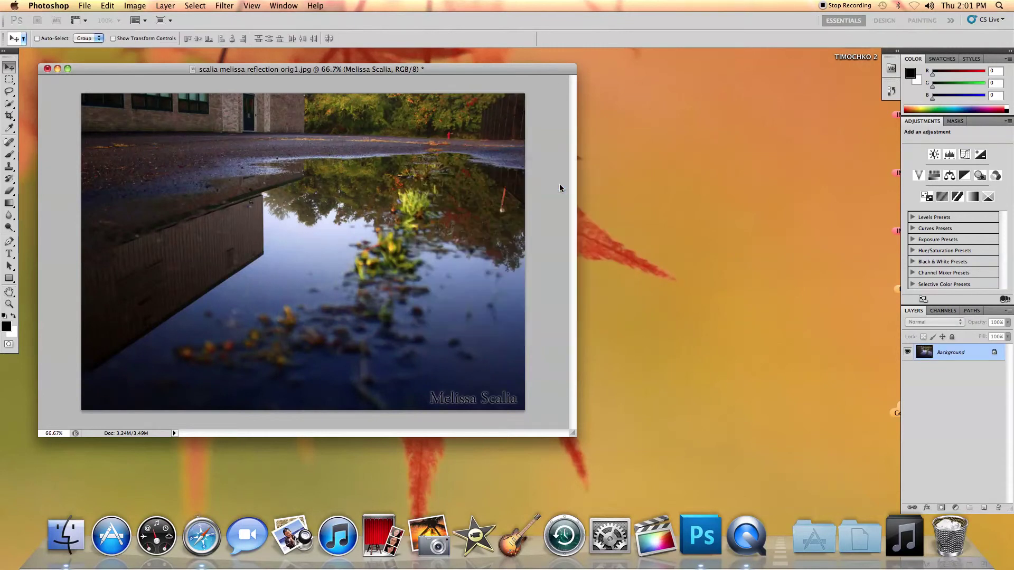
Close the signed photo without saving and reopen the original from recent files
left_click(46, 69)
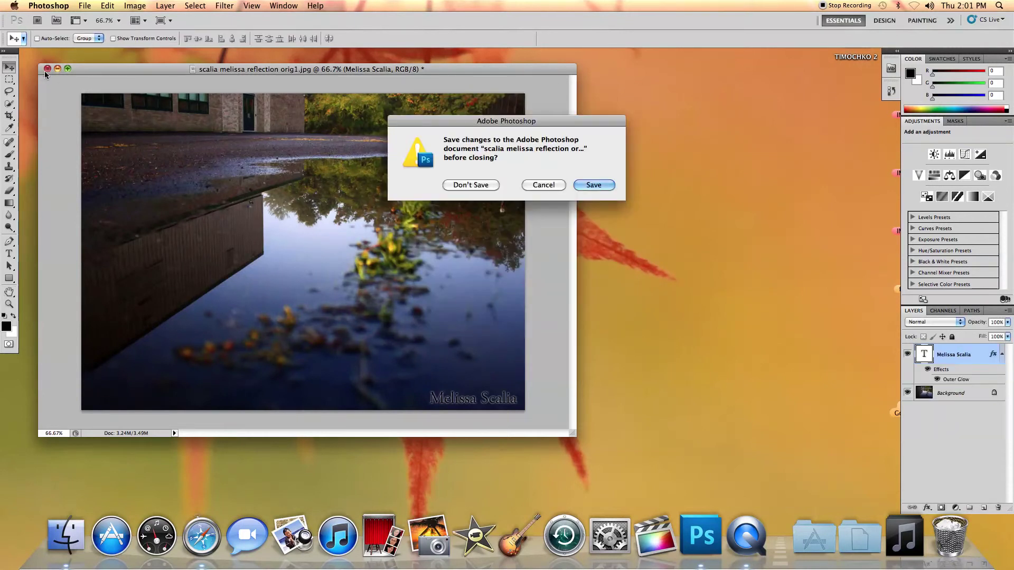
left_click(459, 185)
left_click(82, 6)
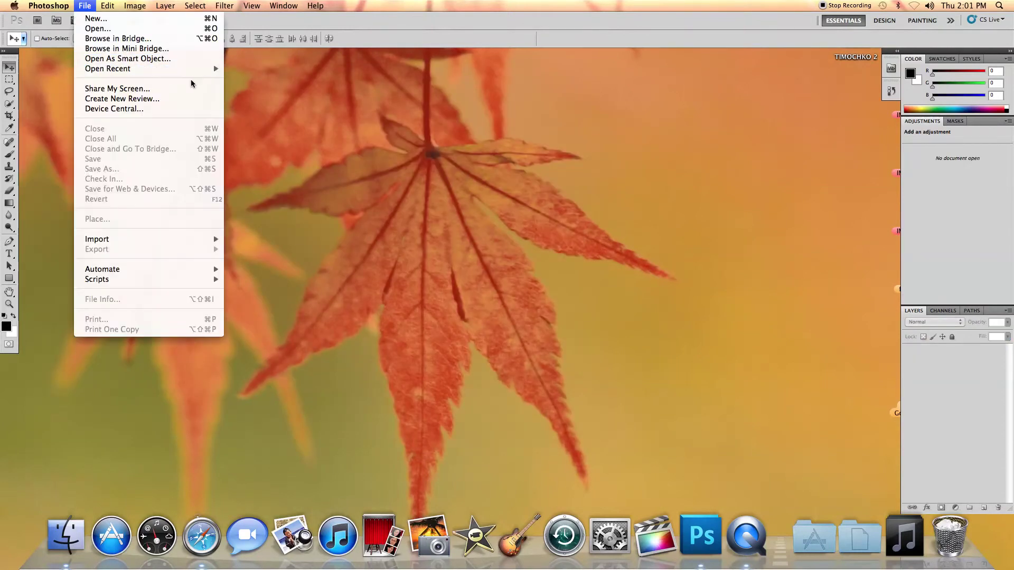
mouse_move(202, 71)
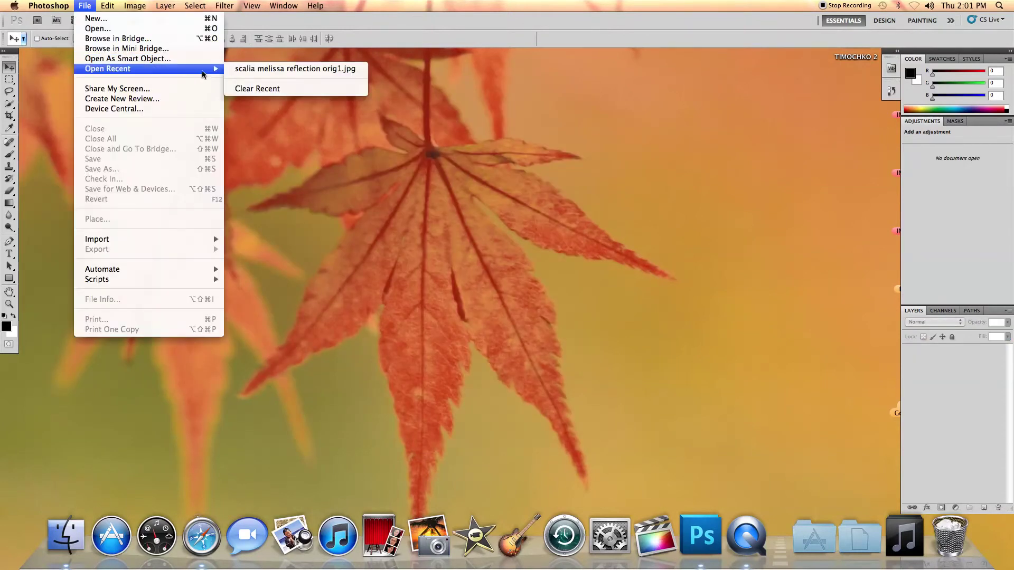
left_click(264, 69)
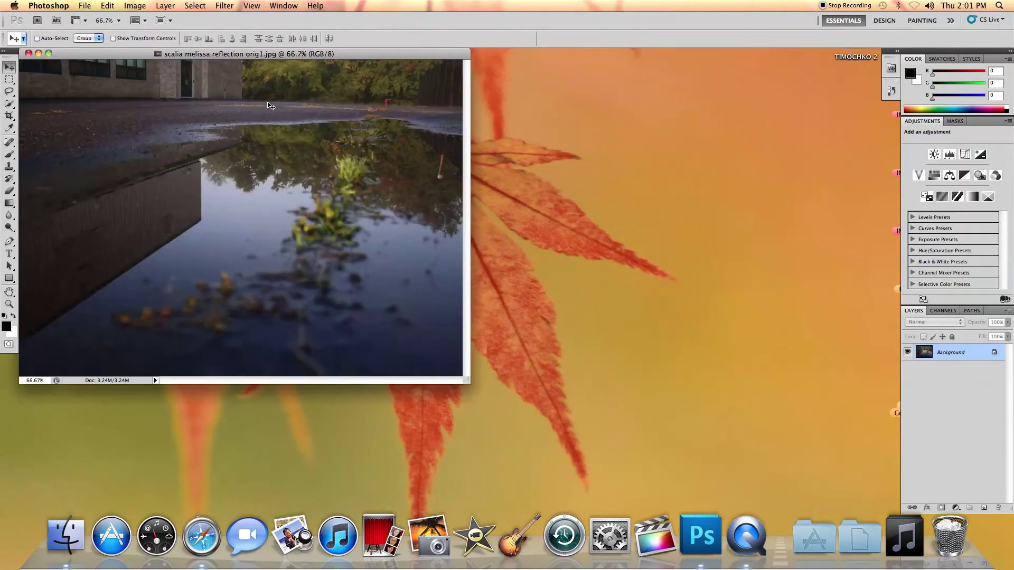
left_click_drag(467, 381, 662, 429)
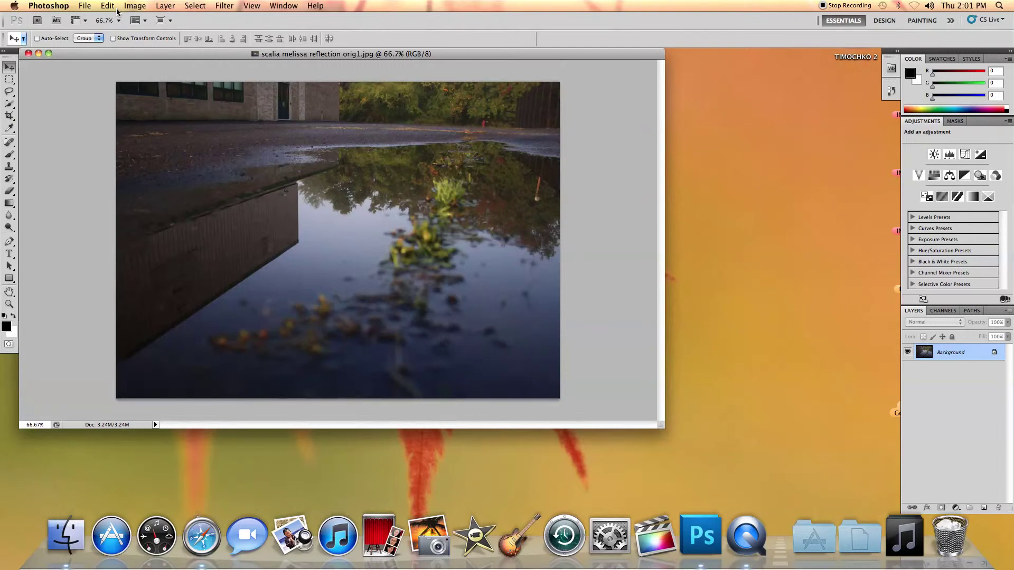
Apply Levels with inputs 12, 0.94 and 208 to the reopened photo
key("super+l")
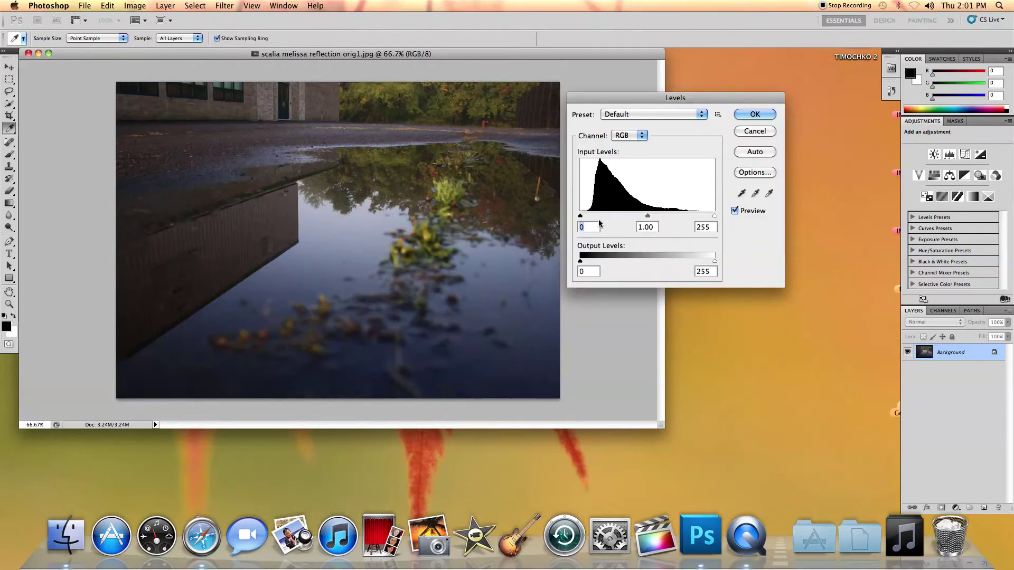
left_click_drag(580, 216, 586, 216)
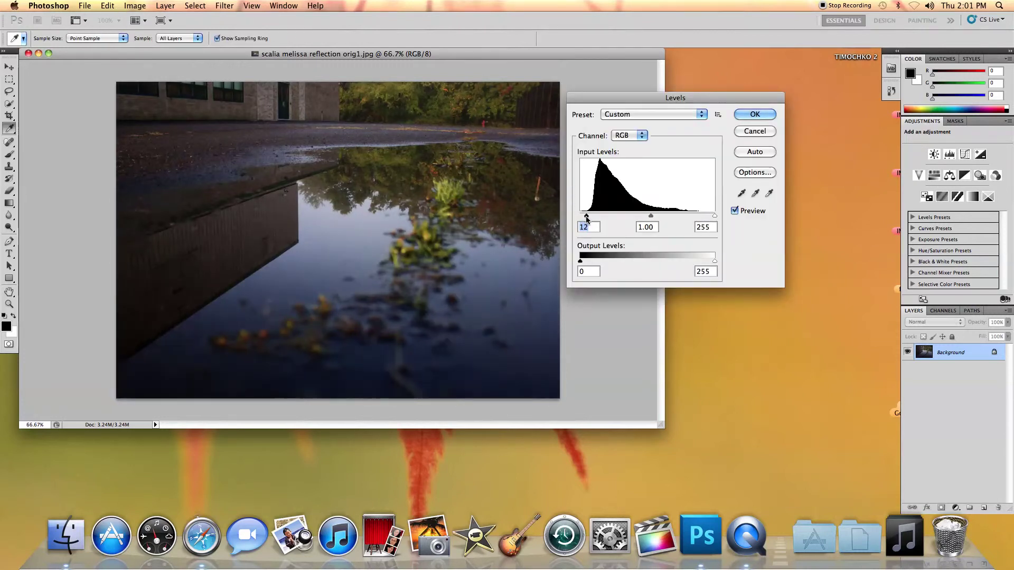
left_click_drag(714, 216, 641, 217)
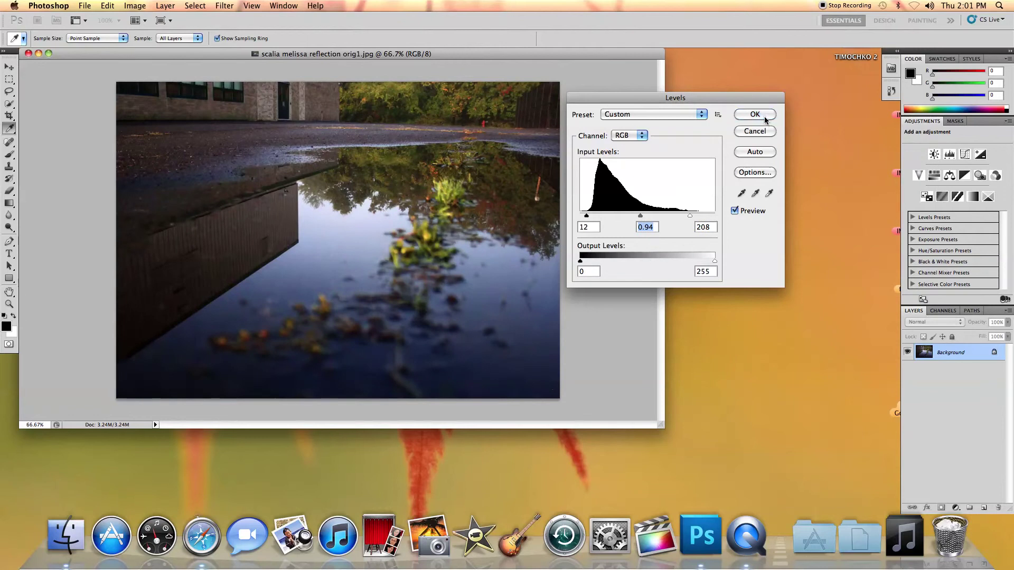
left_click(765, 115)
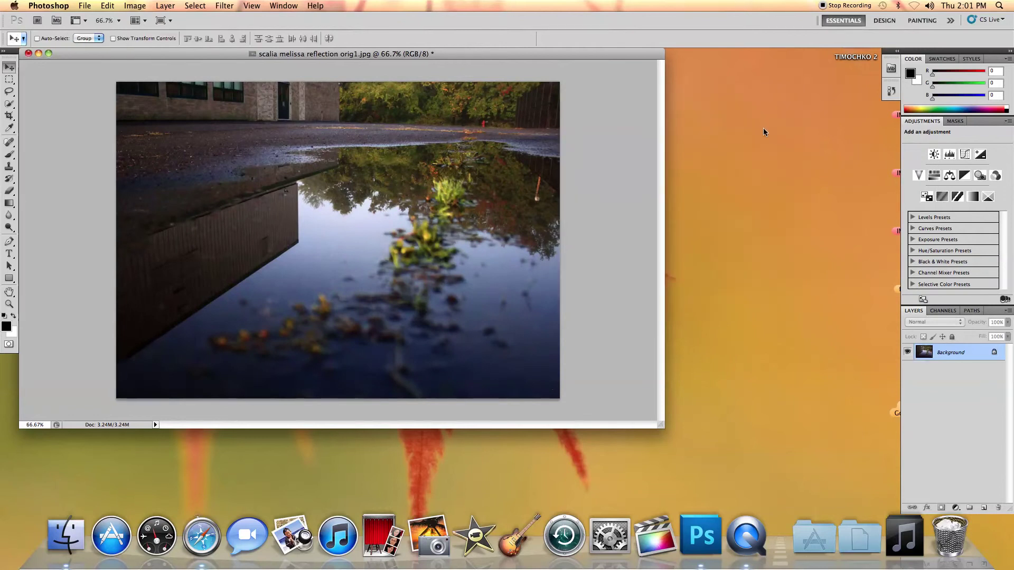
left_click(130, 6)
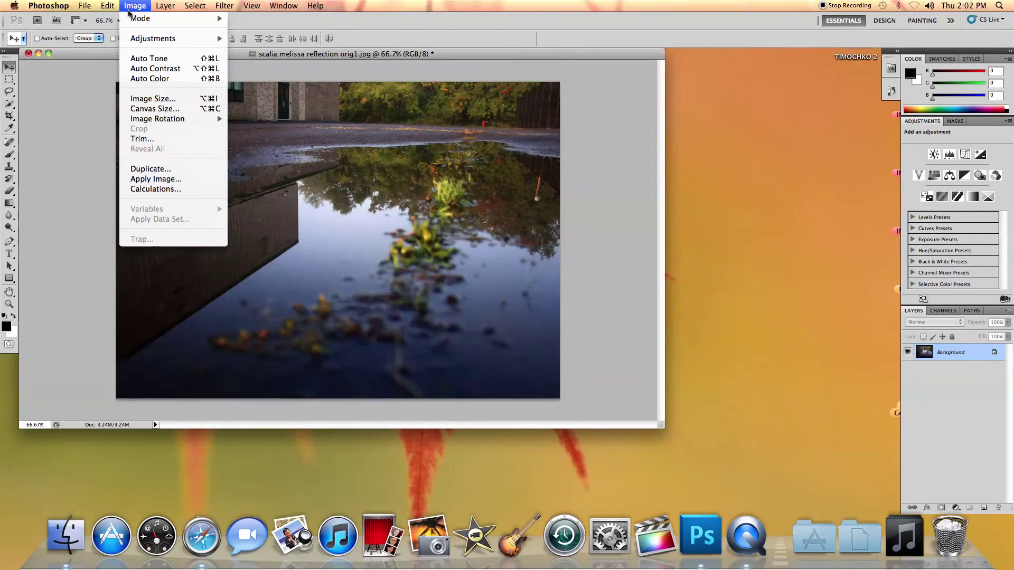
Convert the photo to Grayscale, discarding the colour information
mouse_move(153, 19)
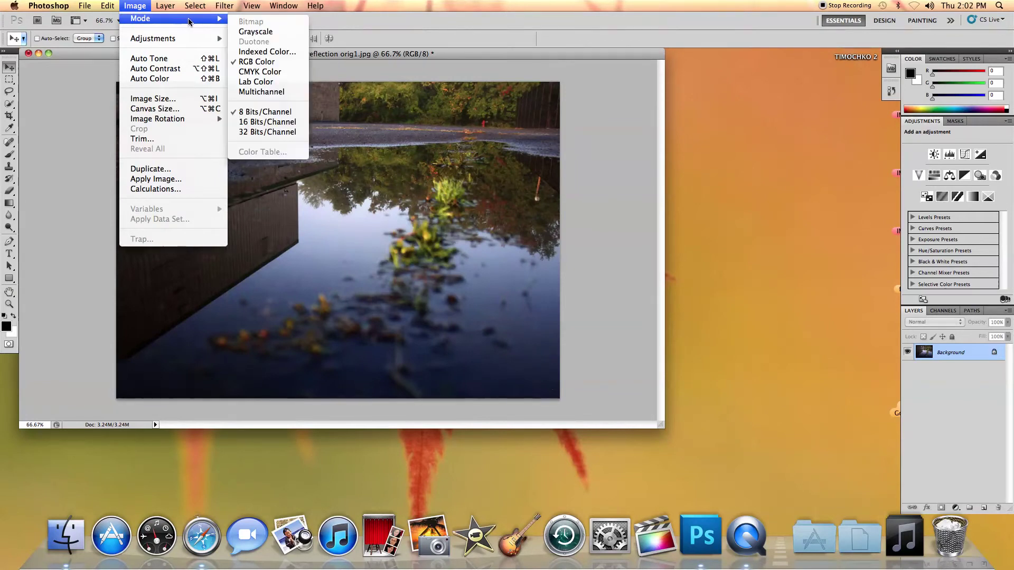
left_click(252, 33)
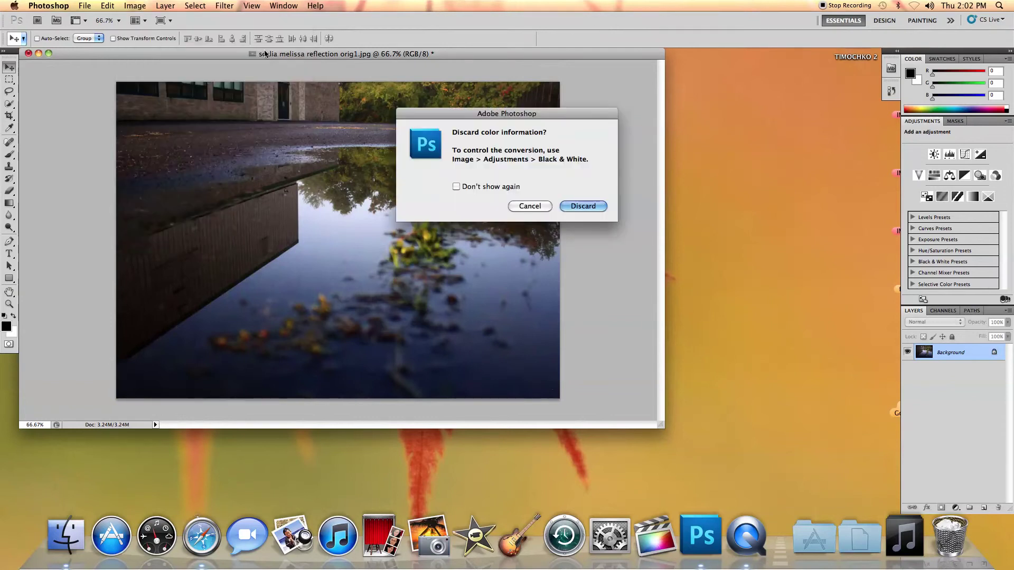
left_click(594, 206)
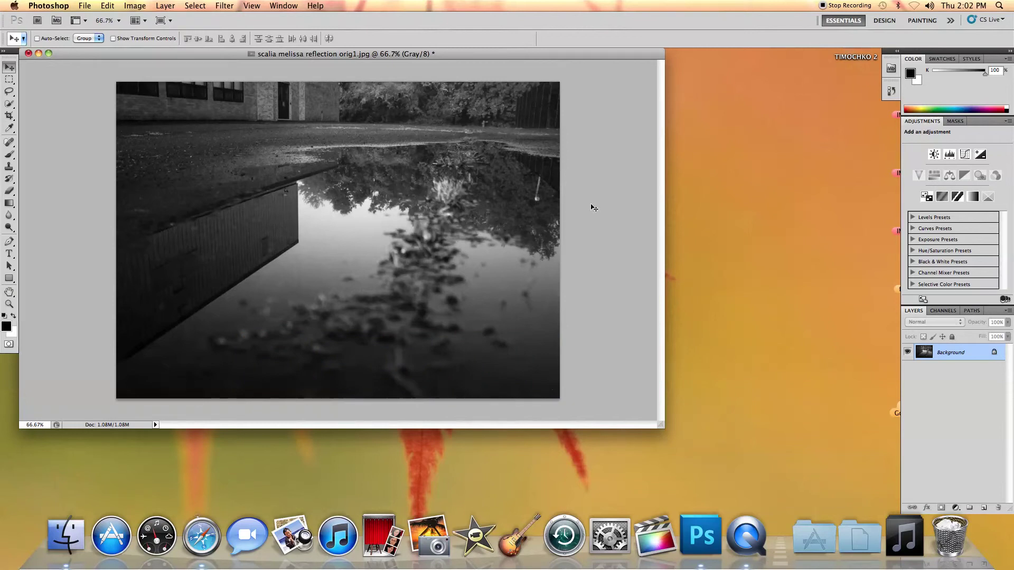
Apply Levels with input values 7, 0.92 and 223 to boost contrast
key("super+l")
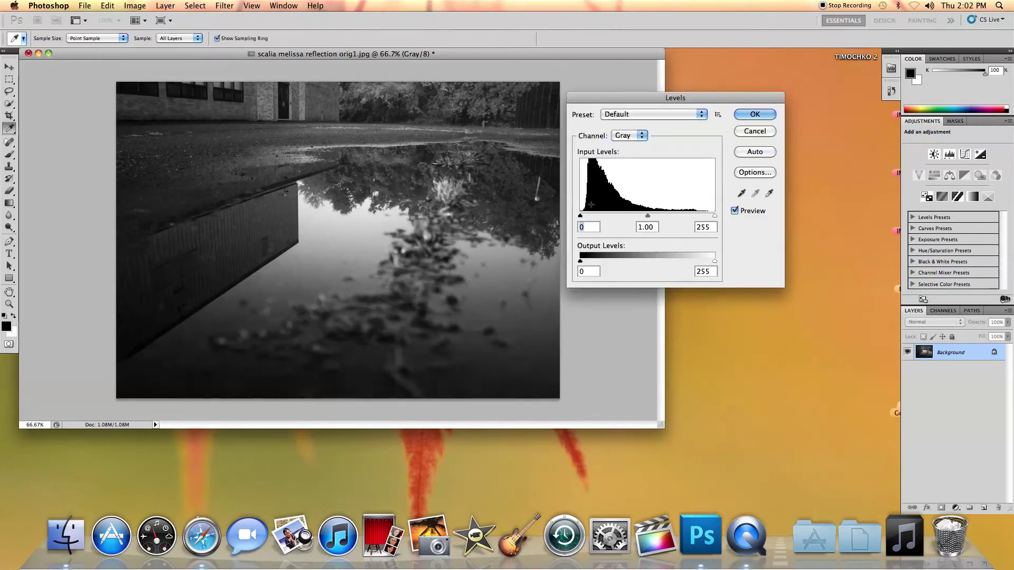
left_click_drag(654, 100, 675, 99)
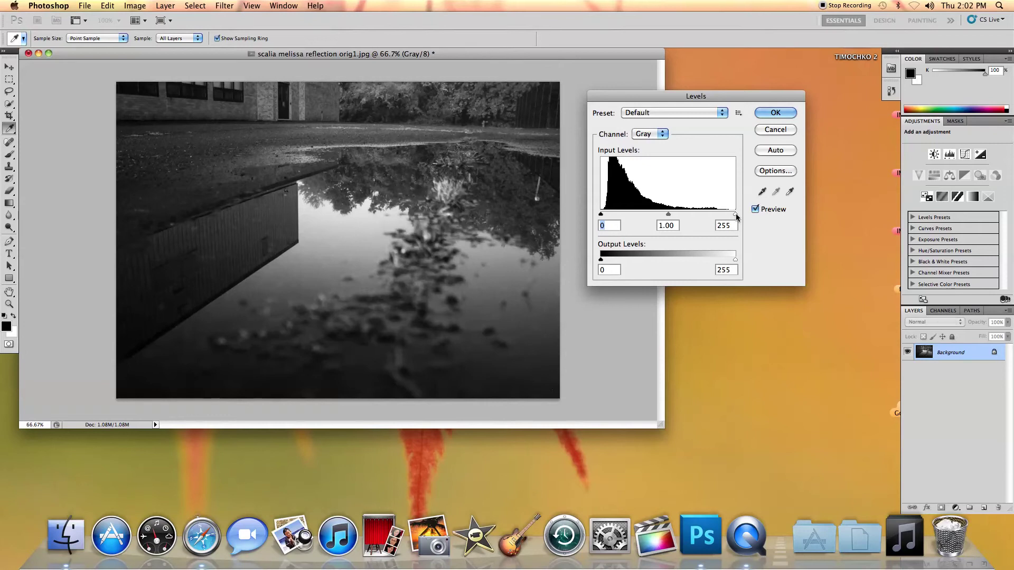
left_click_drag(736, 215, 718, 218)
left_click_drag(602, 214, 668, 217)
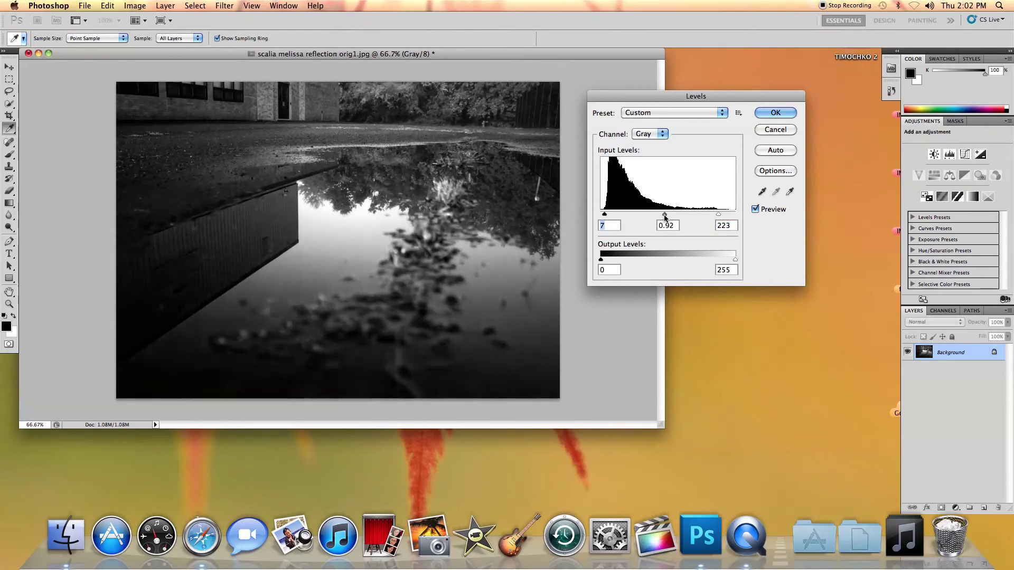
left_click(789, 114)
Type the photographer's name as a new text layer on the photo
key("v")
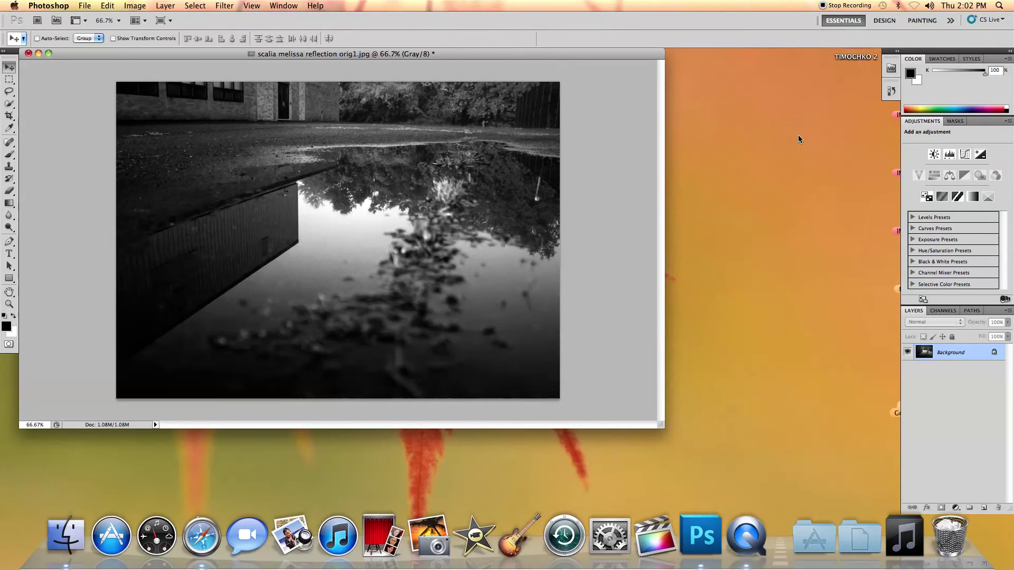
left_click(9, 254)
left_click(251, 175)
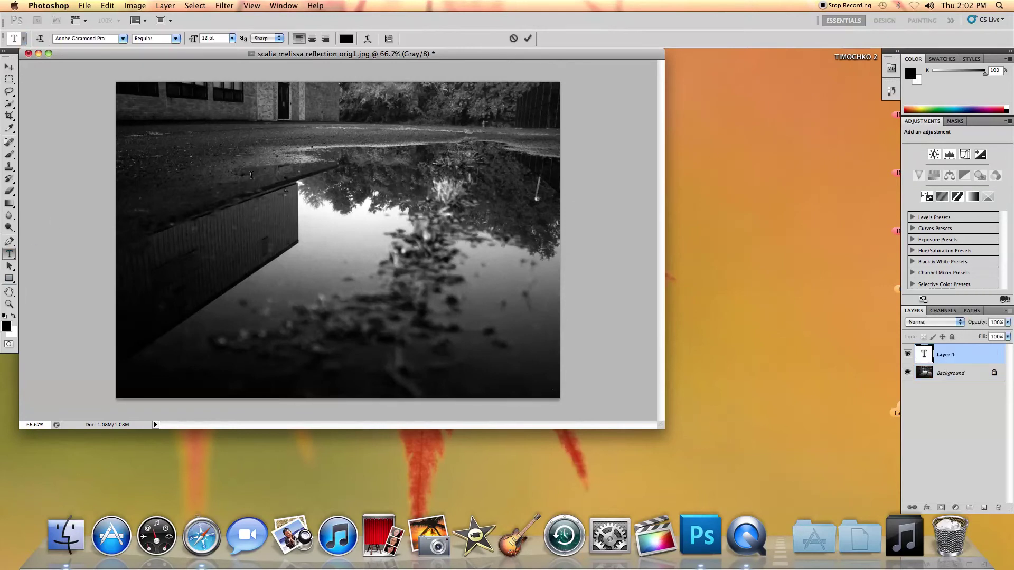
type("Md")
type("lis")
type("sa Scalia")
left_click(529, 42)
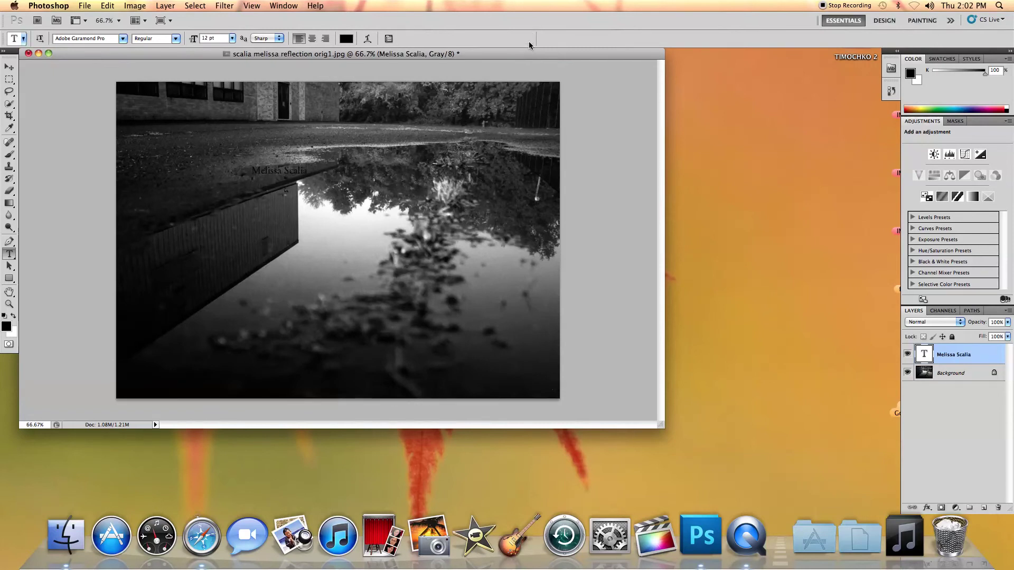
Scale the signature to about 140% and move it to the bottom-right corner
key("super+t")
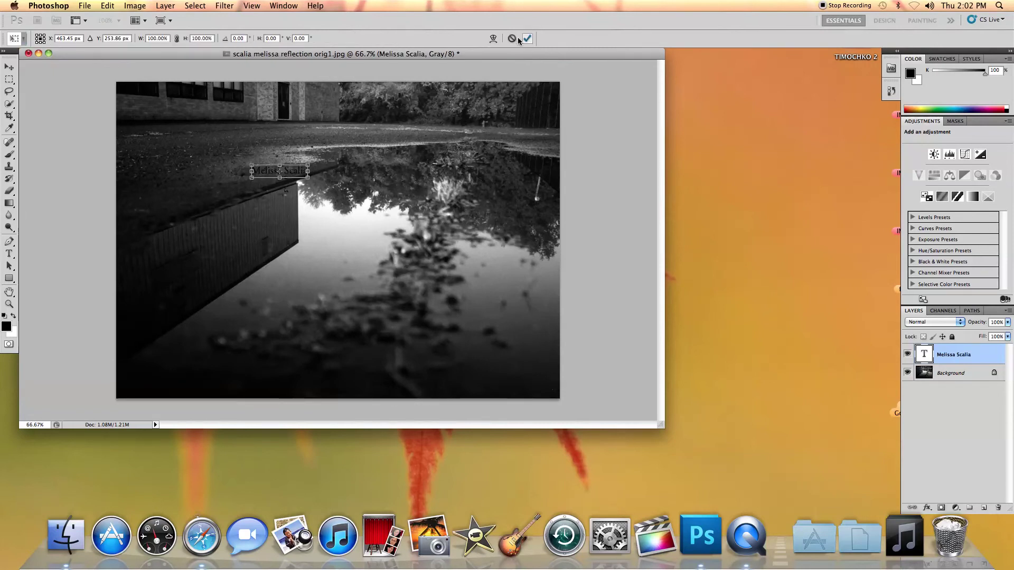
left_click_drag(309, 181, 329, 184)
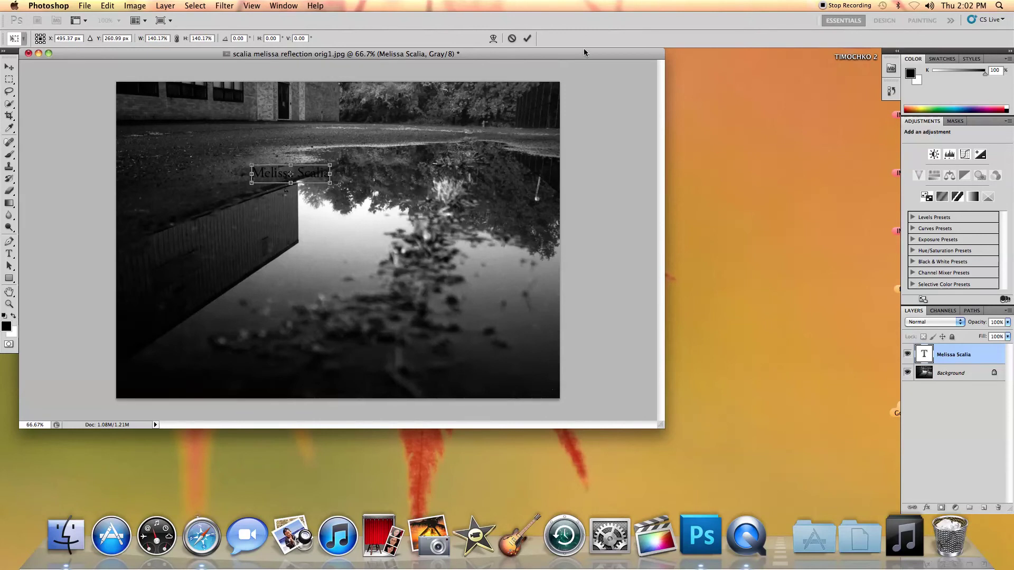
left_click(527, 38)
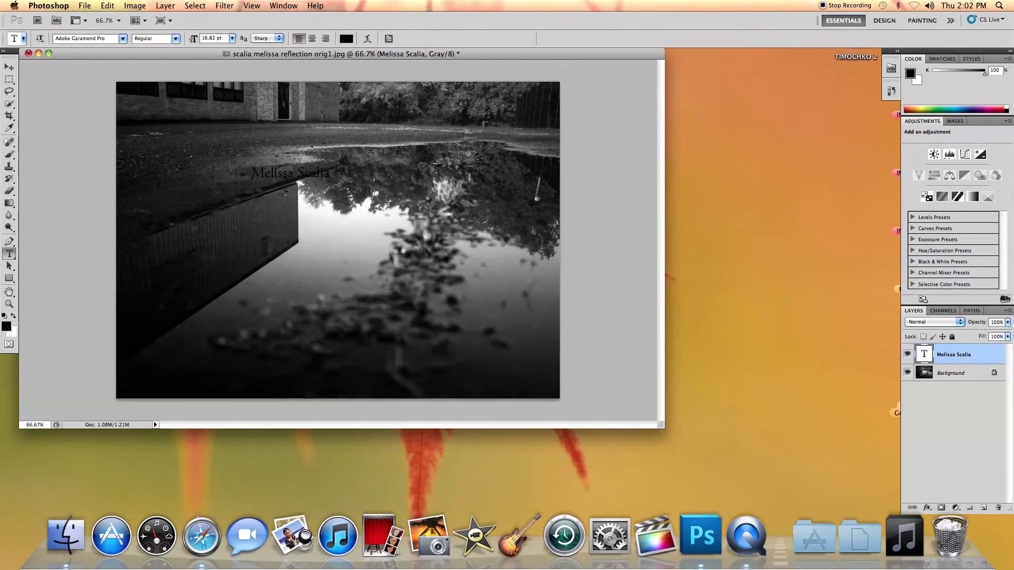
left_click(14, 67)
left_click_drag(323, 194, 535, 393)
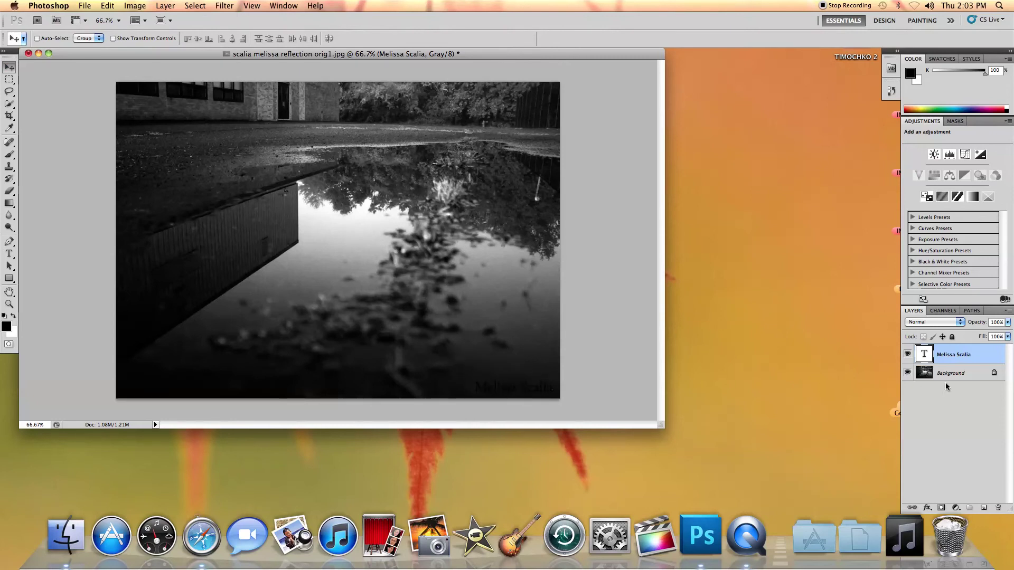
Give the signature layer an Outer Glow layer style
right_click(951, 360)
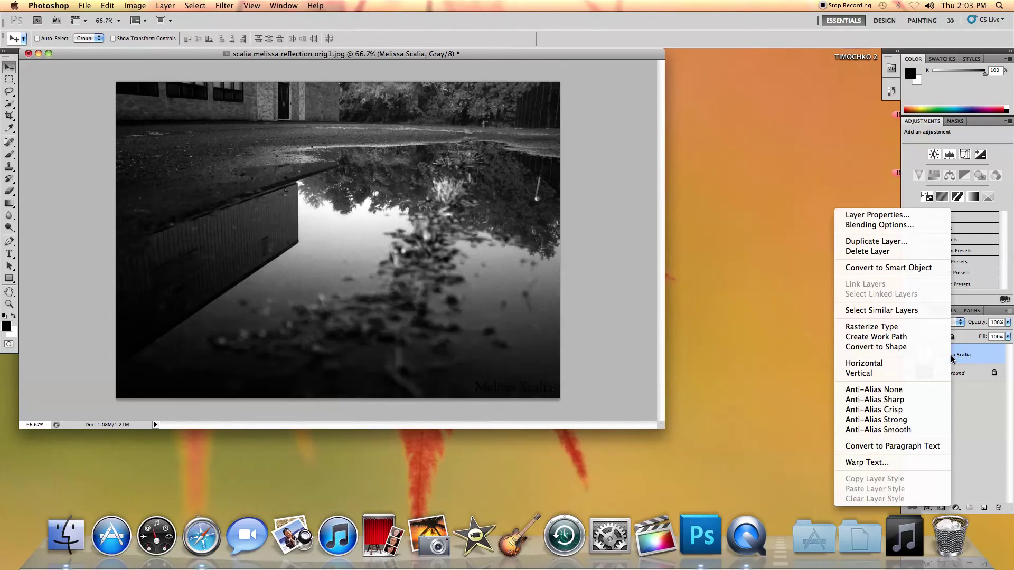
left_click(877, 225)
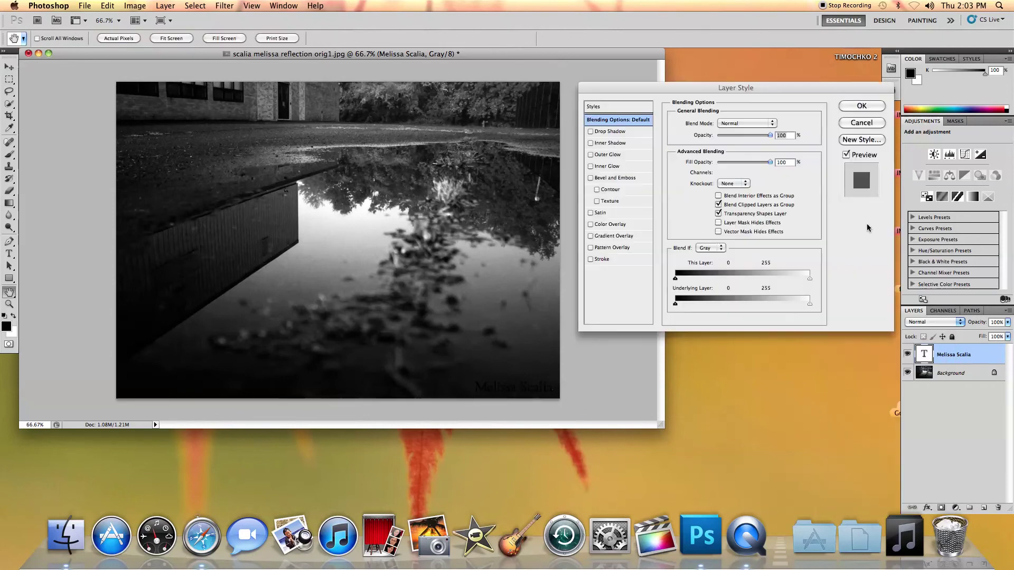
left_click(591, 155)
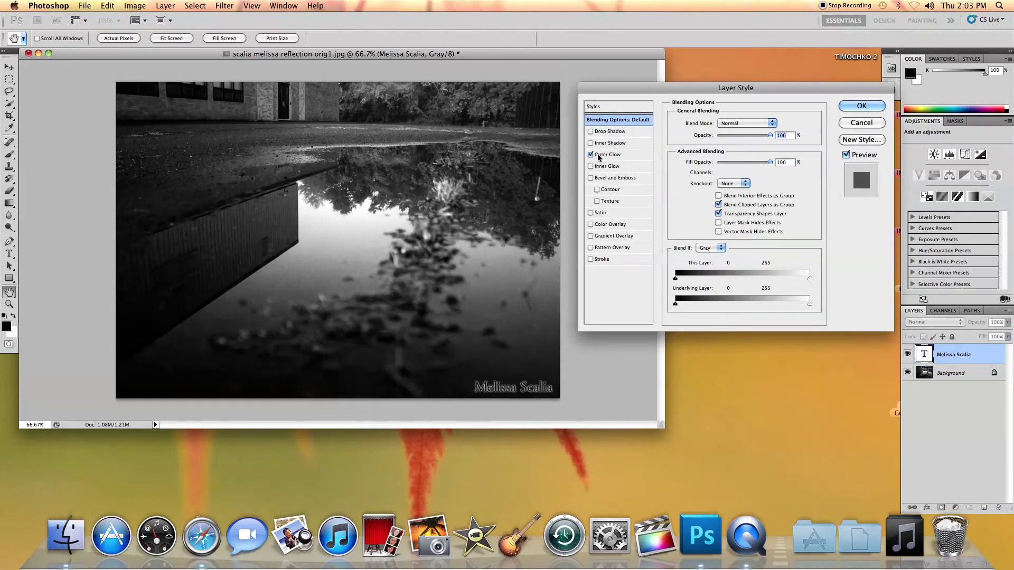
left_click(877, 106)
left_click(88, 6)
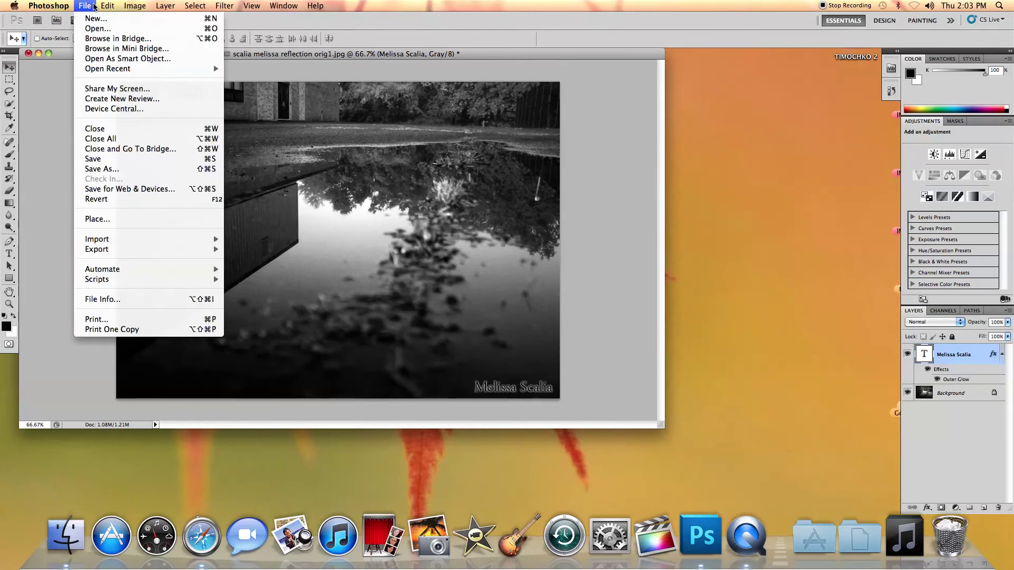
Save as a quality-8 JPEG with the name ending in bw1, then close without saving the layered version
left_click(121, 170)
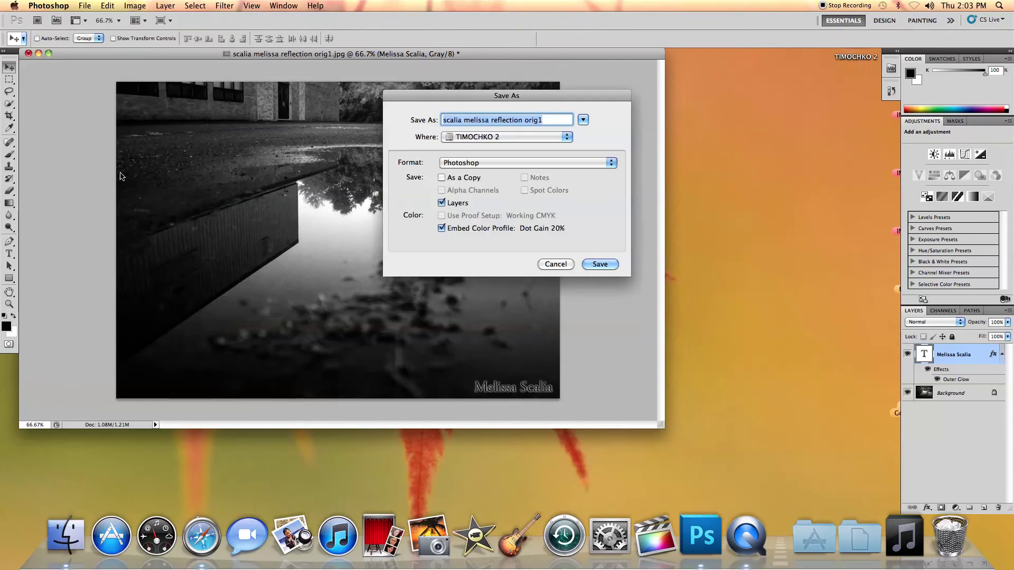
left_click(541, 121)
key("BackSpace")
key("BackSpace")
key("BackSpace")
key("BackSpace")
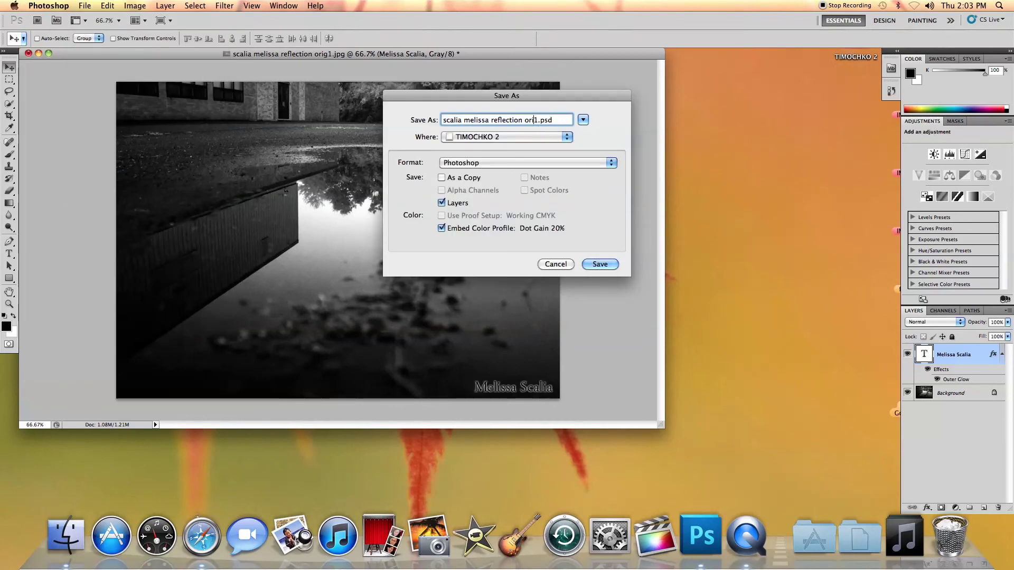
type("bw")
left_click(530, 162)
left_click(516, 221)
left_click(606, 265)
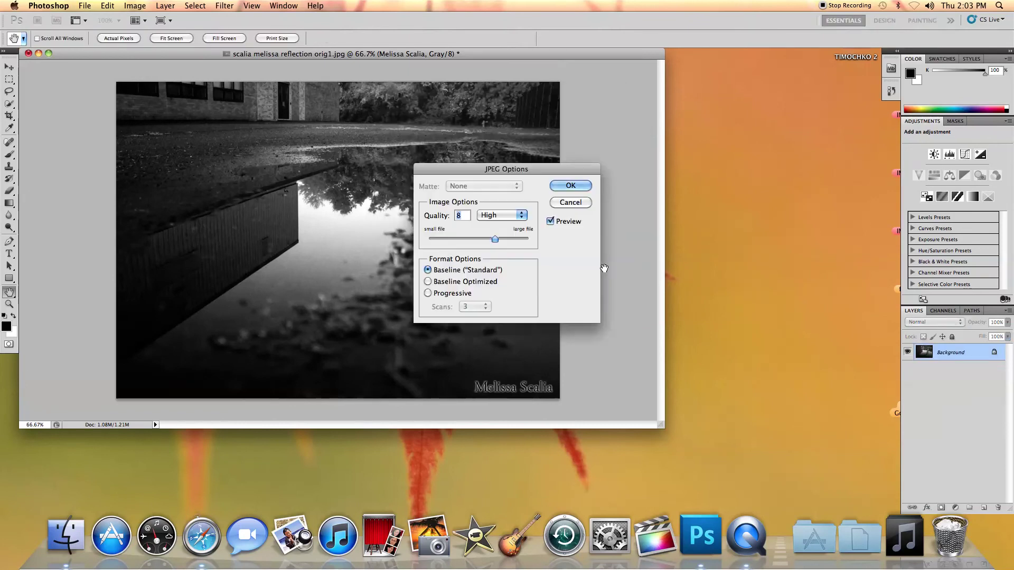
left_click(575, 186)
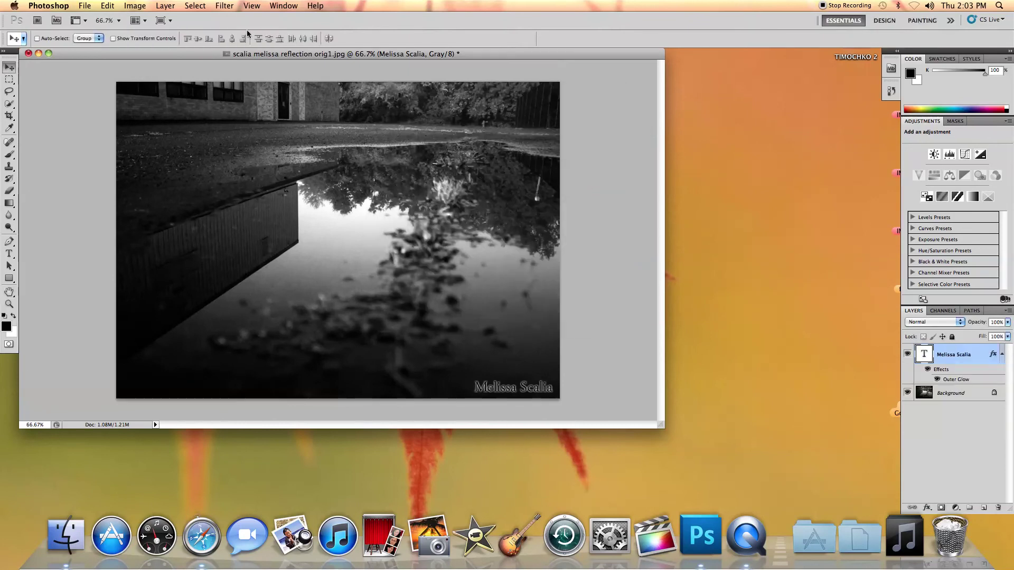
left_click(29, 54)
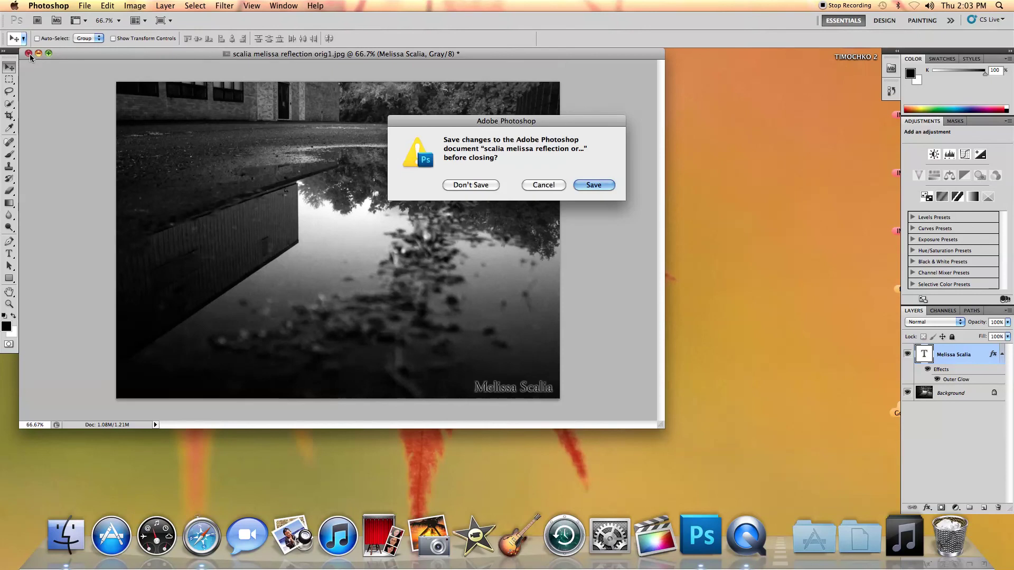
left_click(470, 184)
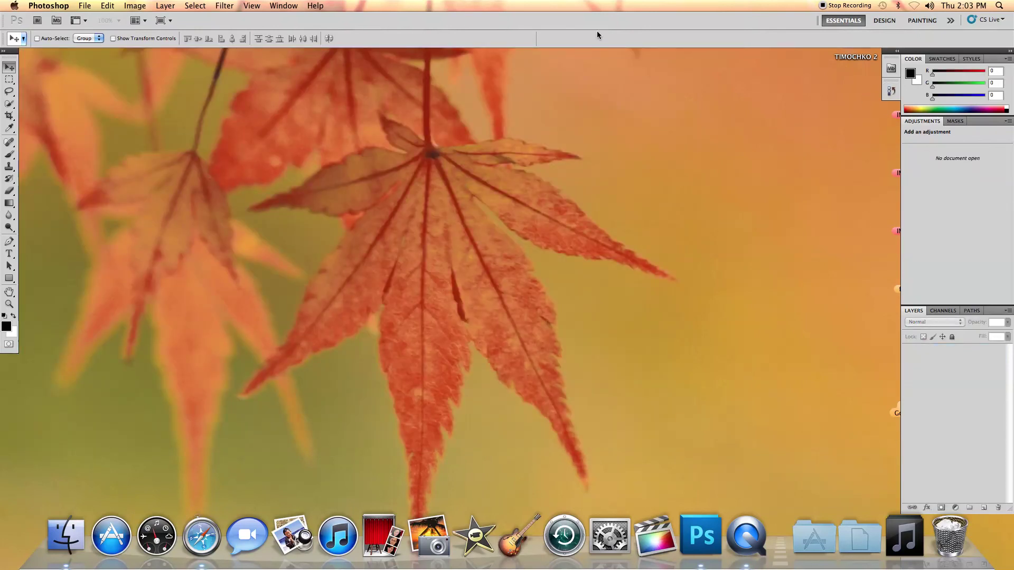
Open the external drive in Finder and preview the orig1, color1 and bw1 JPEGs
key("Tab")
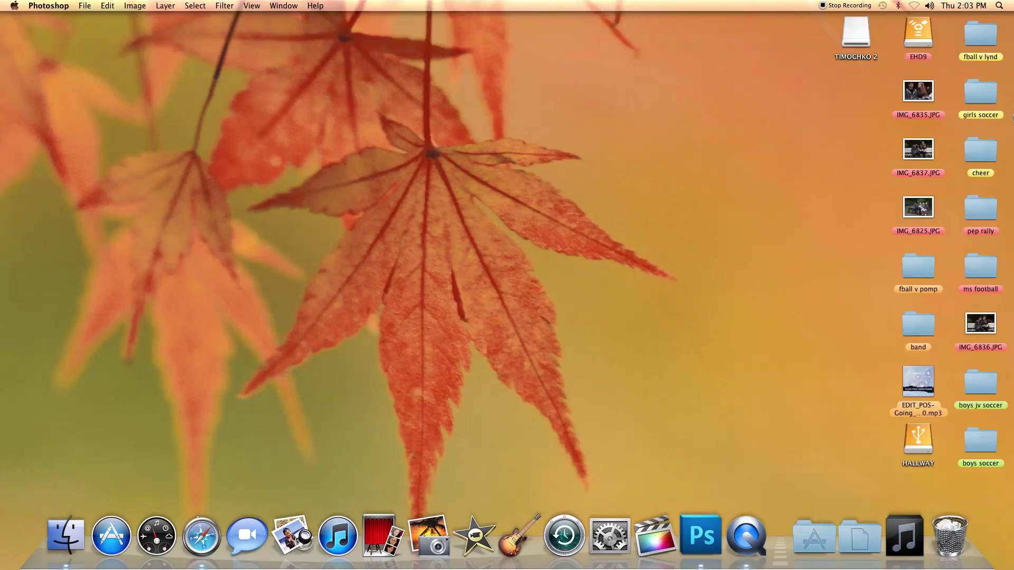
double_click(856, 32)
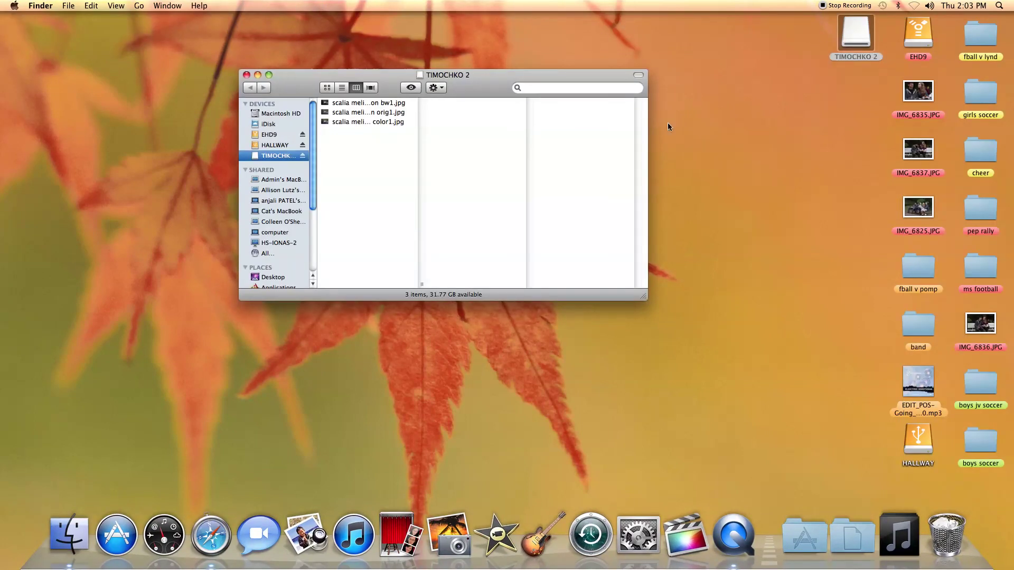
left_click(348, 115)
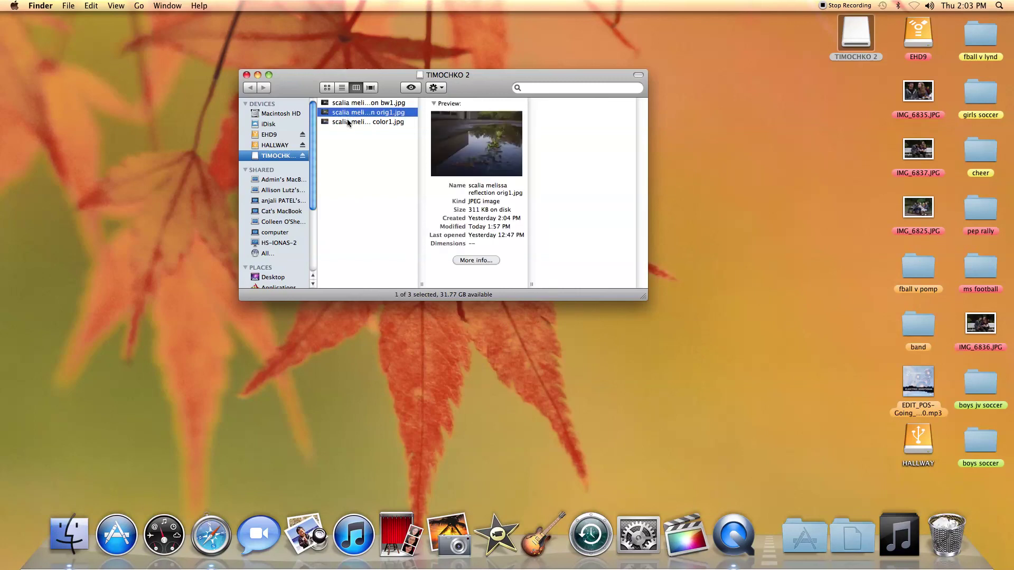
left_click(348, 122)
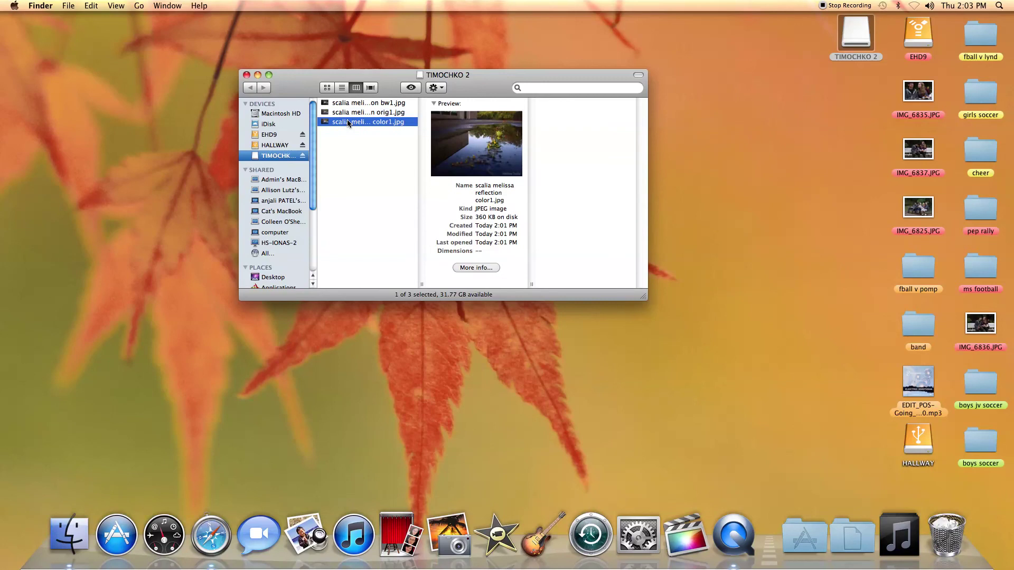
left_click(353, 107)
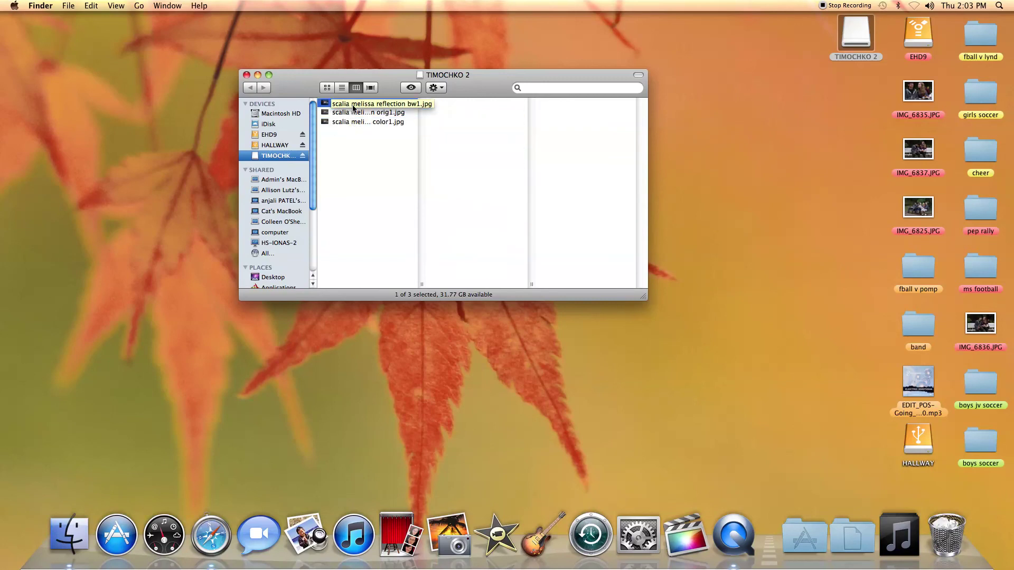